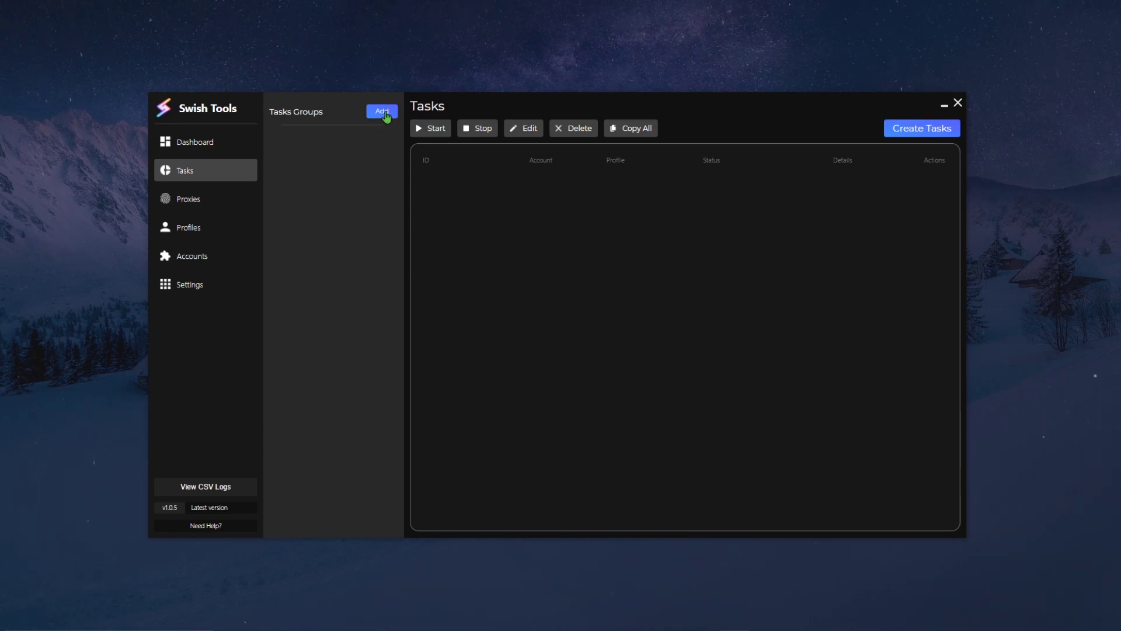
- Start a new task group named 'Random name' and show its module choices
{"action": "left_click", "coordinate": [383, 113]}
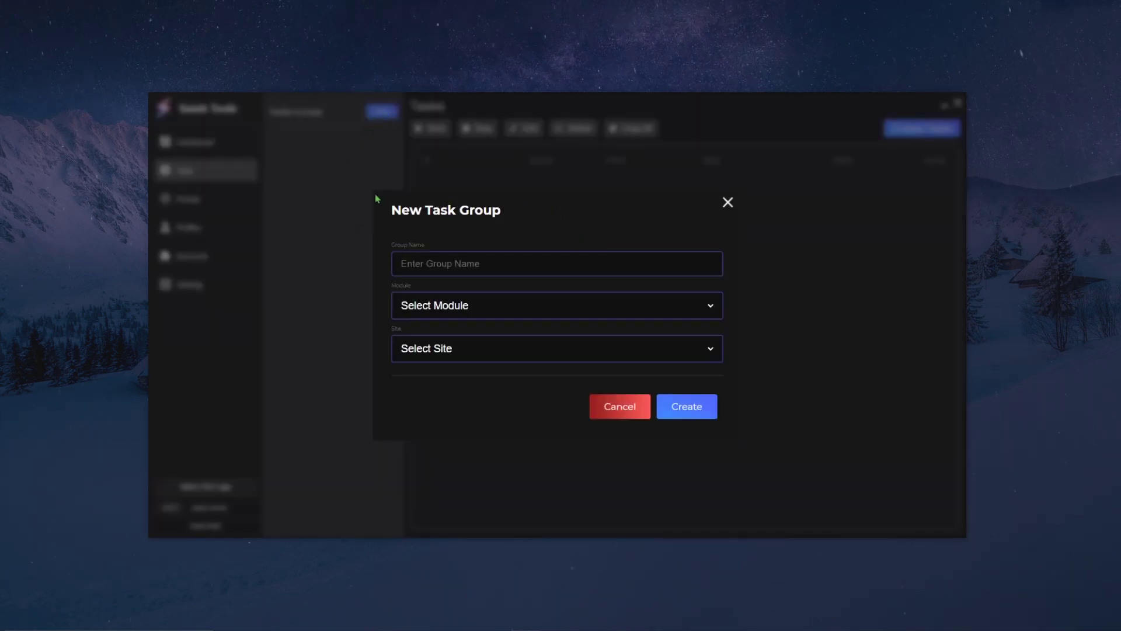
{"action": "left_click", "coordinate": [514, 272]}
{"action": "type", "text": "Random name"}
{"action": "left_click", "coordinate": [473, 307]}
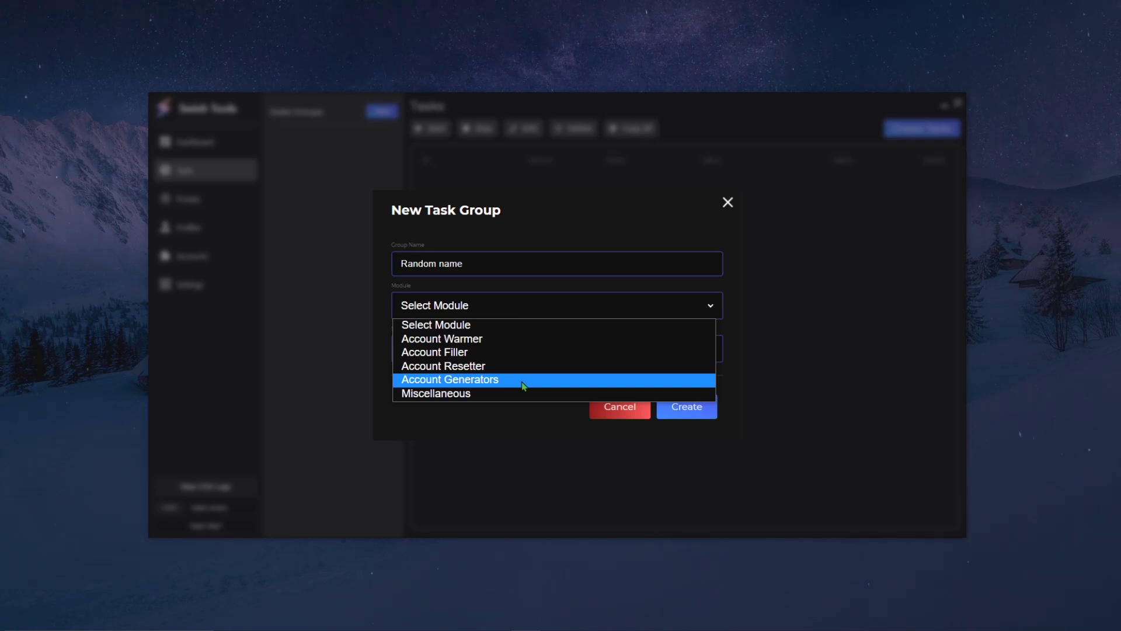
- Create the 'Random name' group with the Account Generators module and the Nike site
{"action": "left_click", "coordinate": [479, 393]}
{"action": "left_click", "coordinate": [450, 352]}
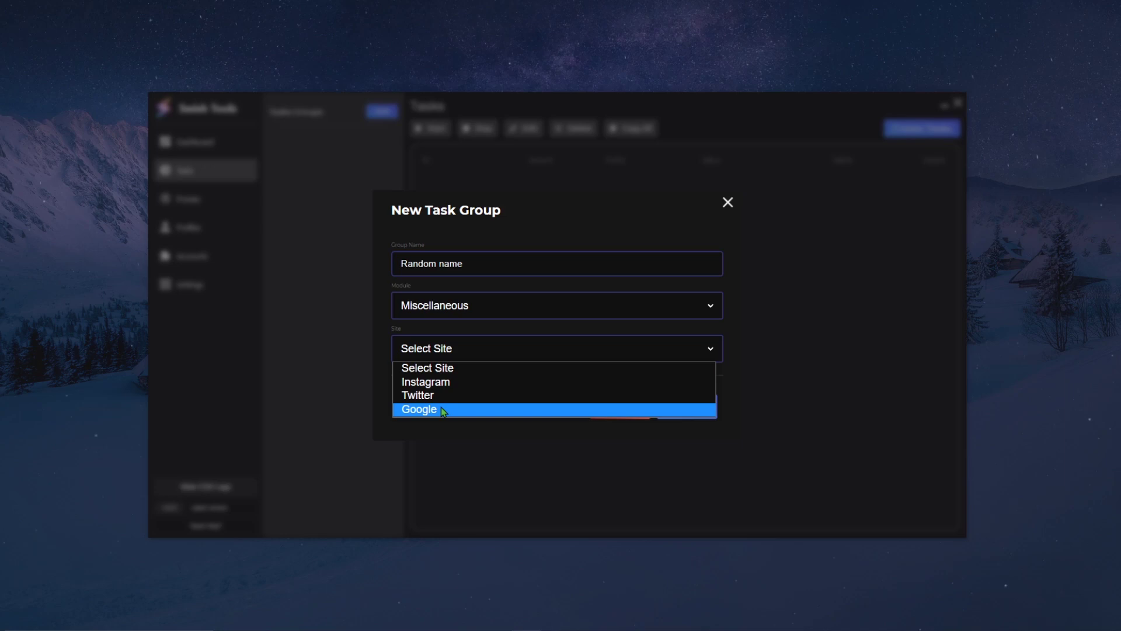
{"action": "left_click", "coordinate": [384, 385]}
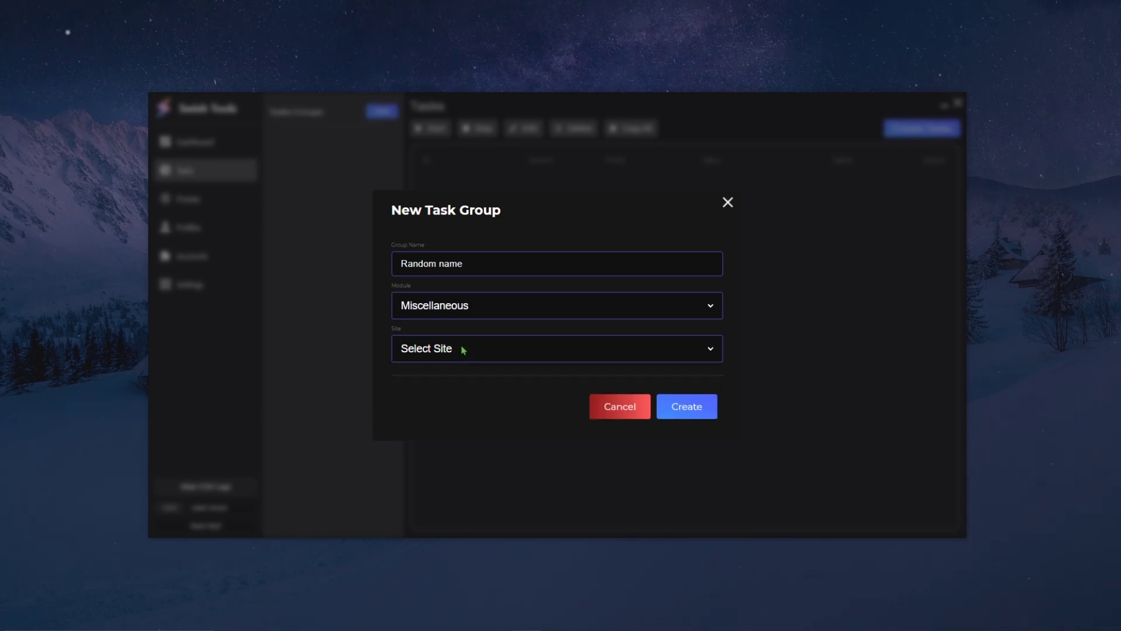
{"action": "left_click", "coordinate": [439, 310]}
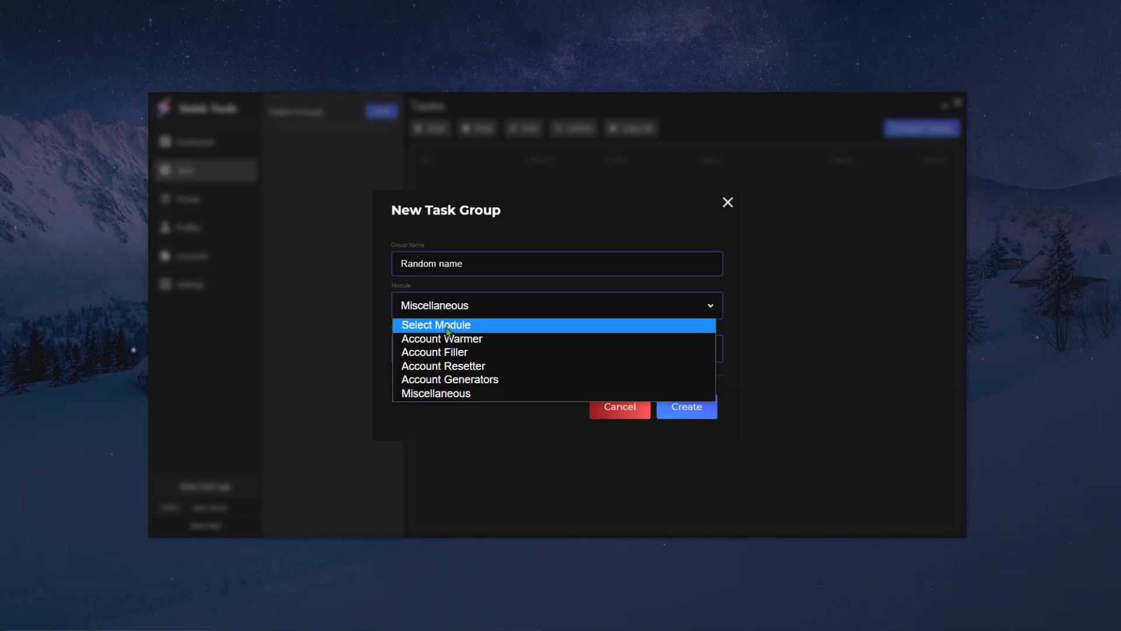
{"action": "left_click", "coordinate": [444, 378]}
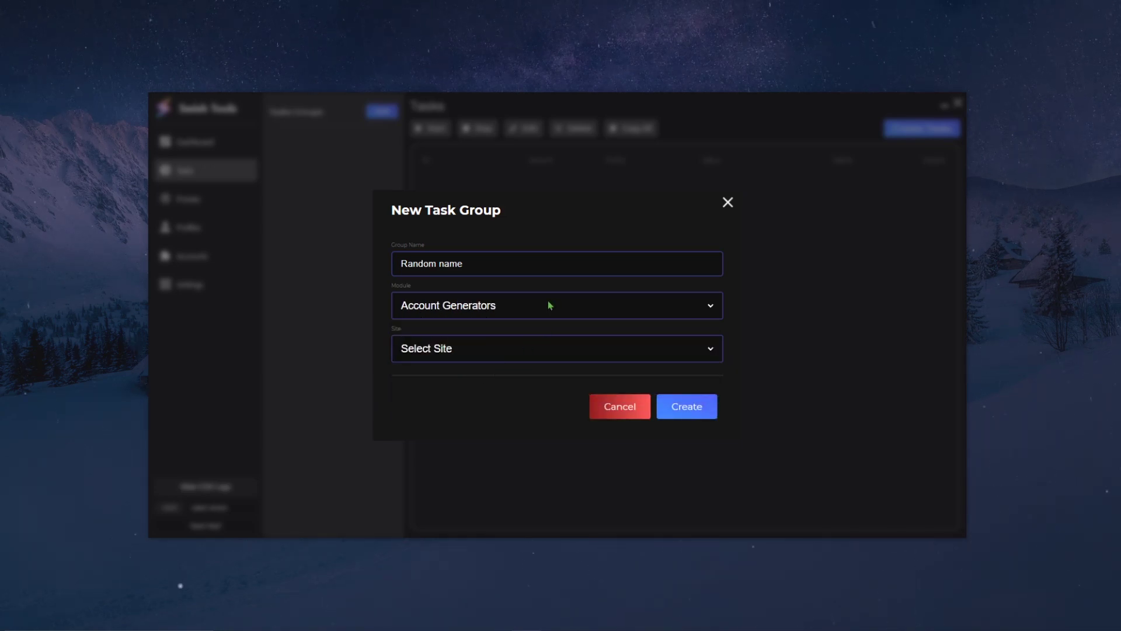
{"action": "left_click", "coordinate": [447, 356]}
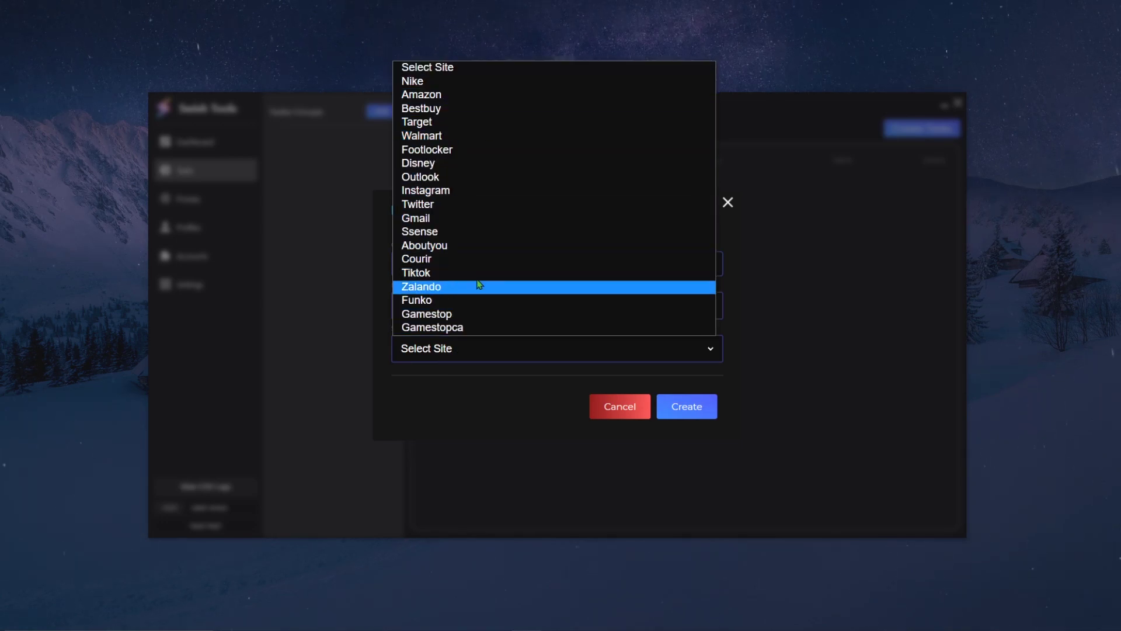
{"action": "left_click", "coordinate": [455, 384]}
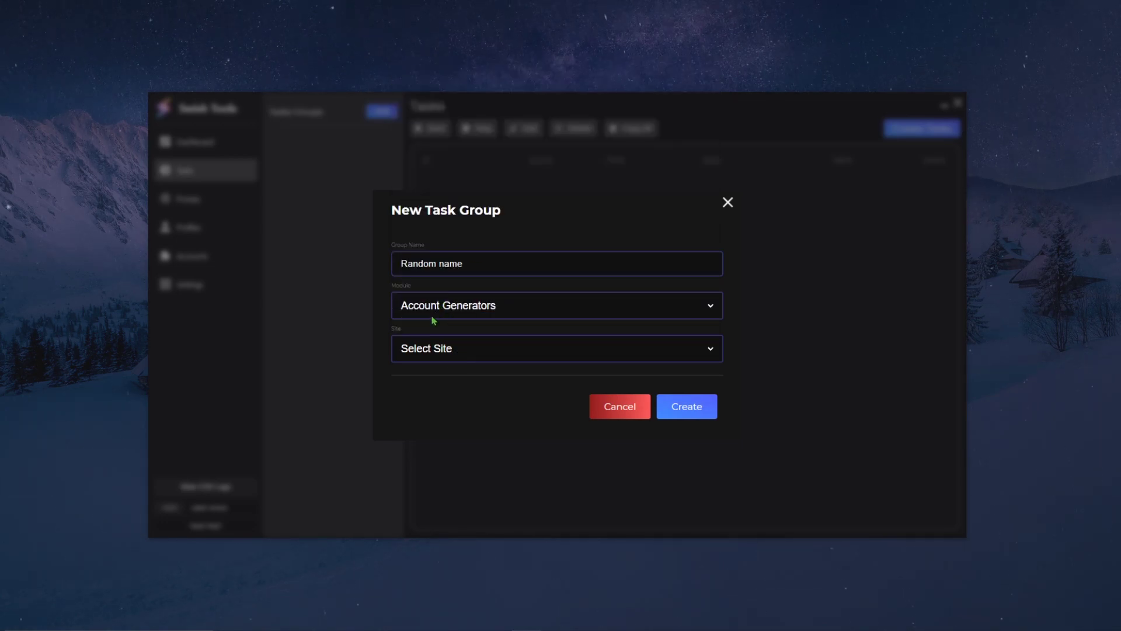
{"action": "left_click", "coordinate": [435, 348]}
{"action": "left_click", "coordinate": [447, 81]}
{"action": "left_click", "coordinate": [689, 412]}
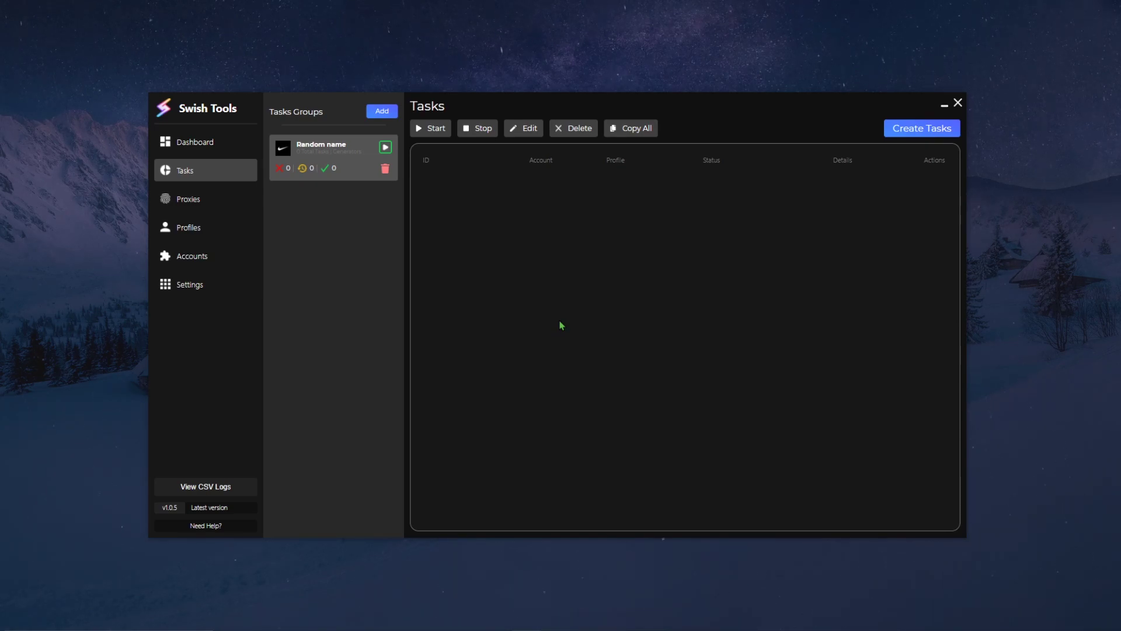
- Start a new task in the group with the mode set to Nike Account Generator
{"action": "left_click", "coordinate": [922, 136]}
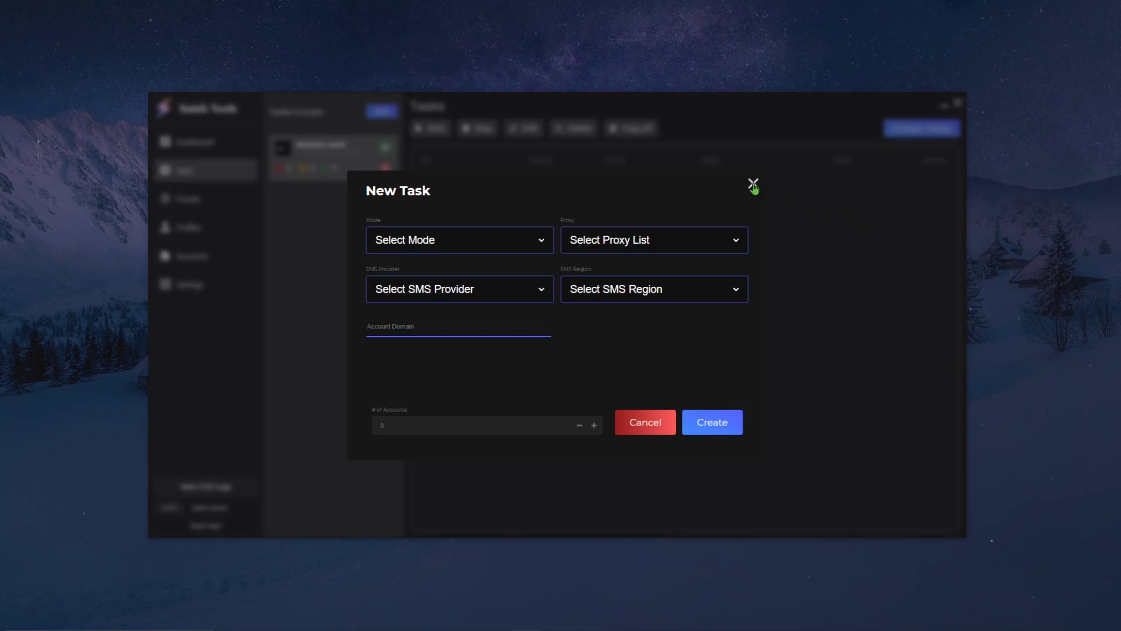
{"action": "left_click", "coordinate": [753, 185]}
{"action": "left_click", "coordinate": [921, 128]}
{"action": "left_click", "coordinate": [478, 248]}
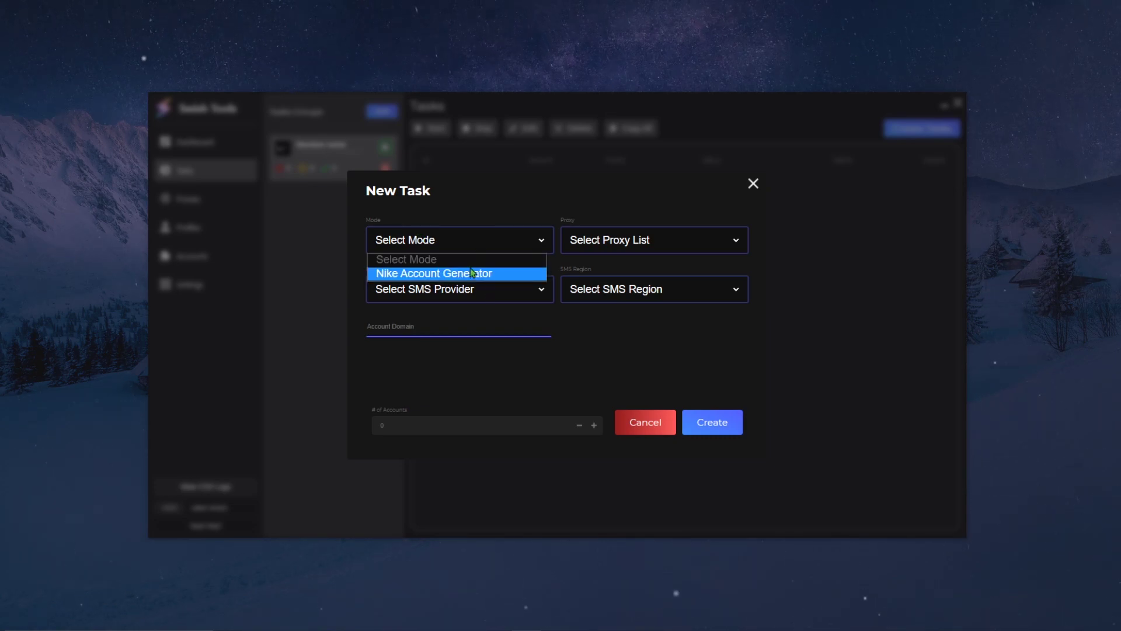
{"action": "left_click", "coordinate": [481, 250]}
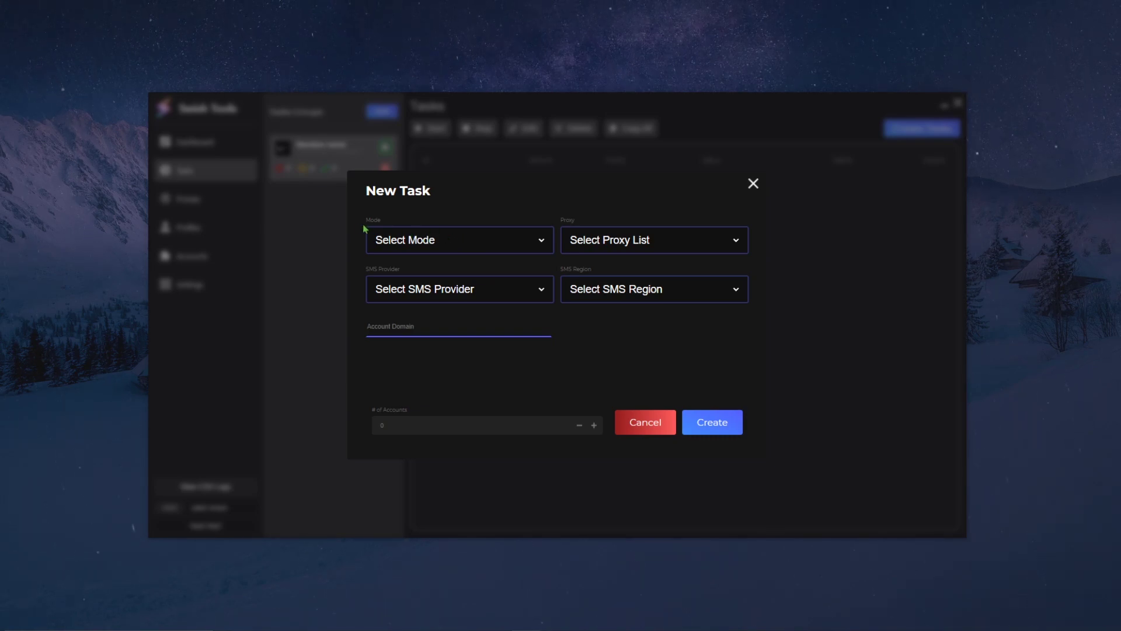
{"action": "left_click", "coordinate": [412, 244]}
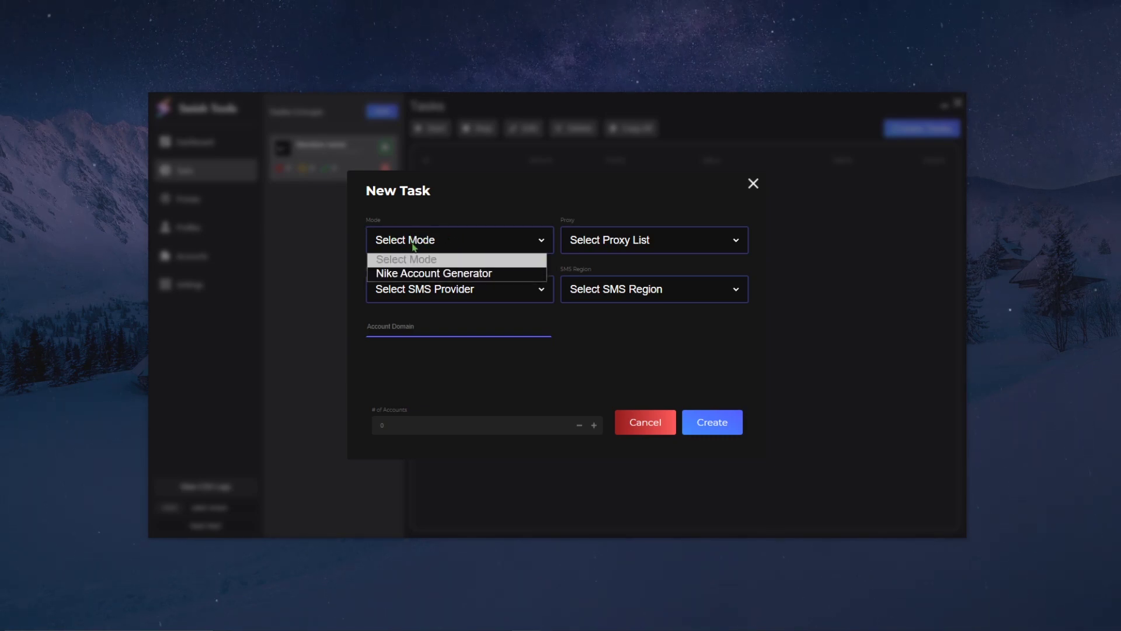
{"action": "left_click", "coordinate": [410, 275]}
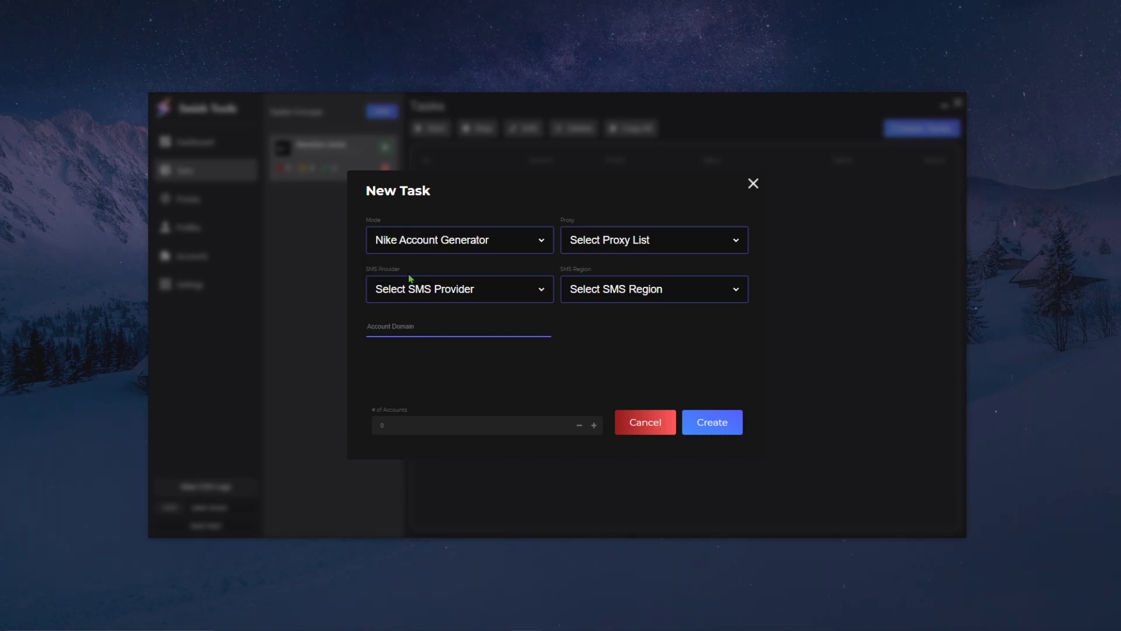
- Use the ISPs proxy list (20 proxies) and SMS-Man as the SMS provider
{"action": "left_click", "coordinate": [636, 245]}
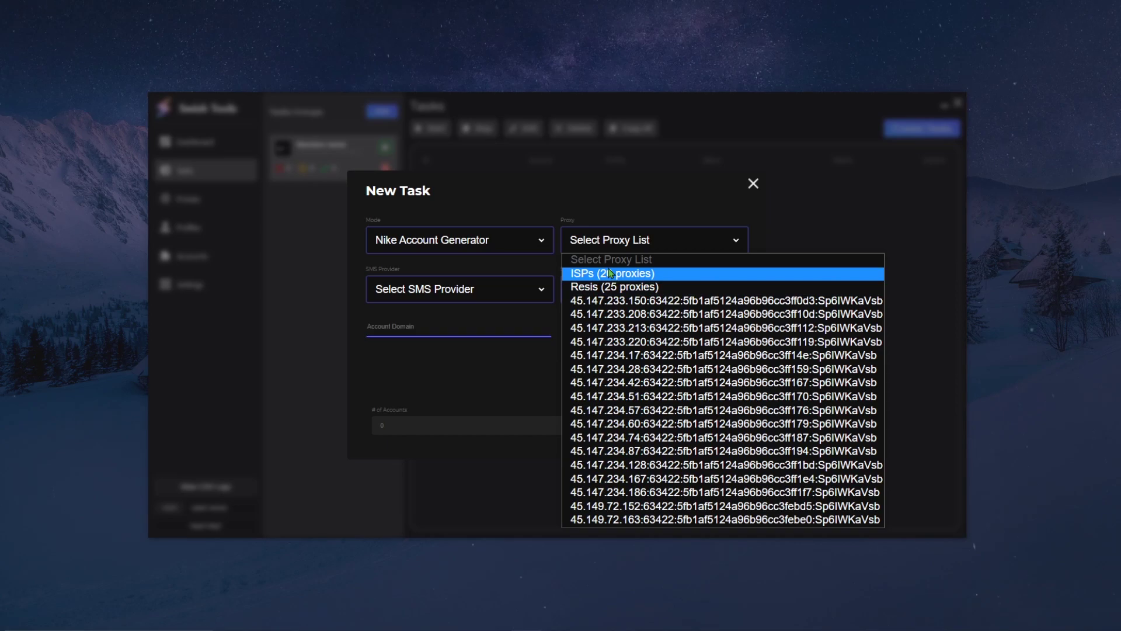
{"action": "scroll", "coordinate": [664, 370], "scroll_direction": "down", "scroll_amount": 8}
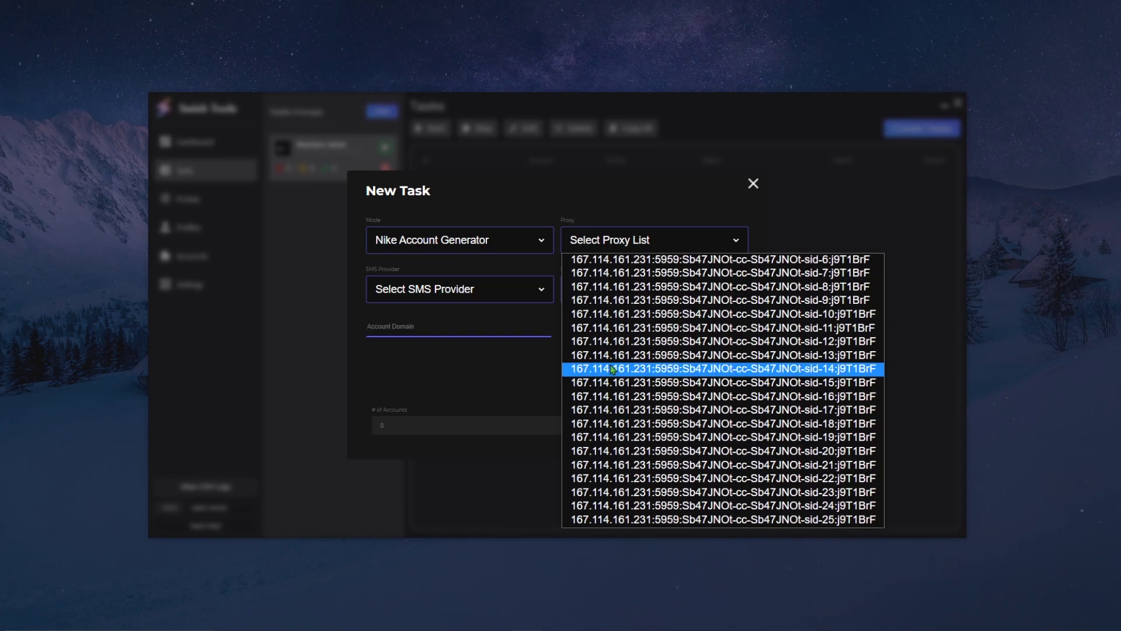
{"action": "scroll", "coordinate": [664, 495], "scroll_direction": "up", "scroll_amount": 8}
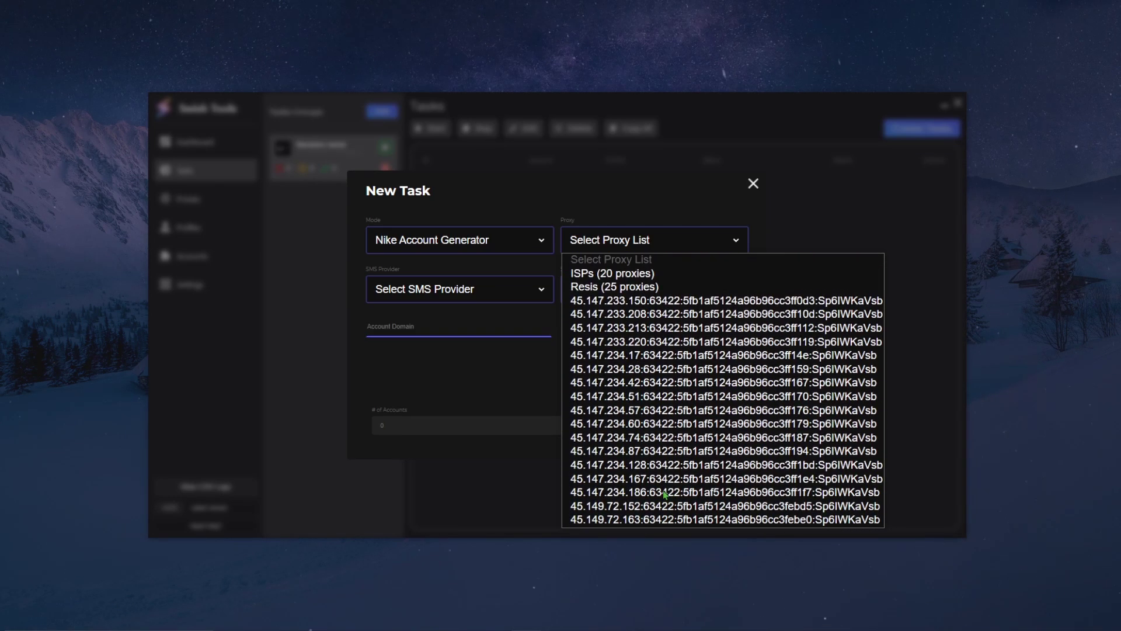
{"action": "left_click", "coordinate": [627, 274]}
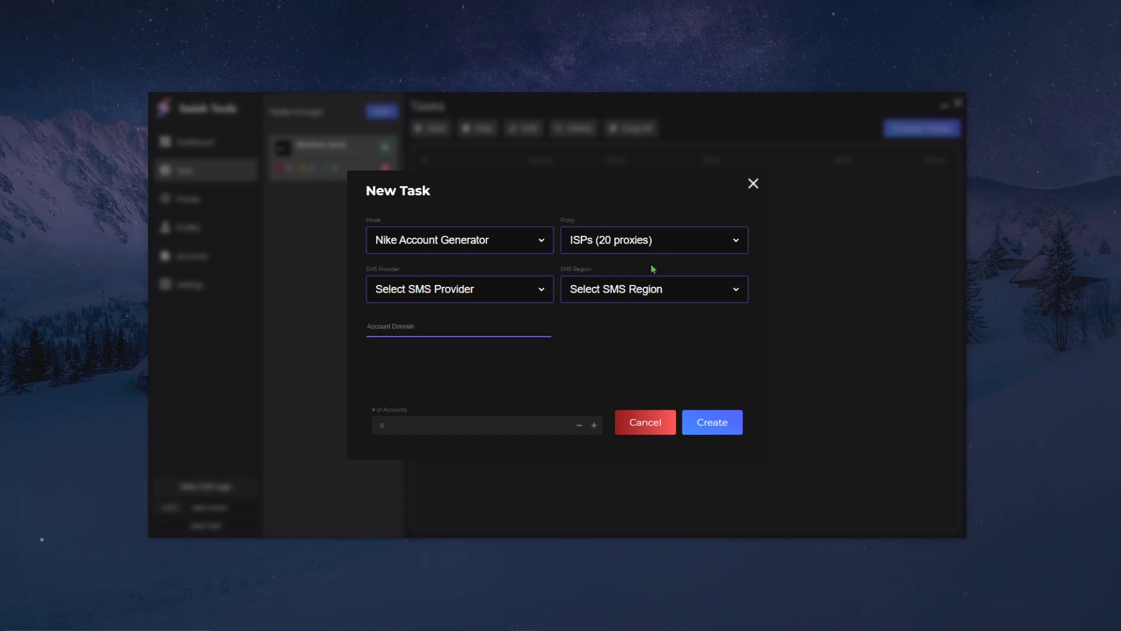
{"action": "left_click", "coordinate": [481, 298]}
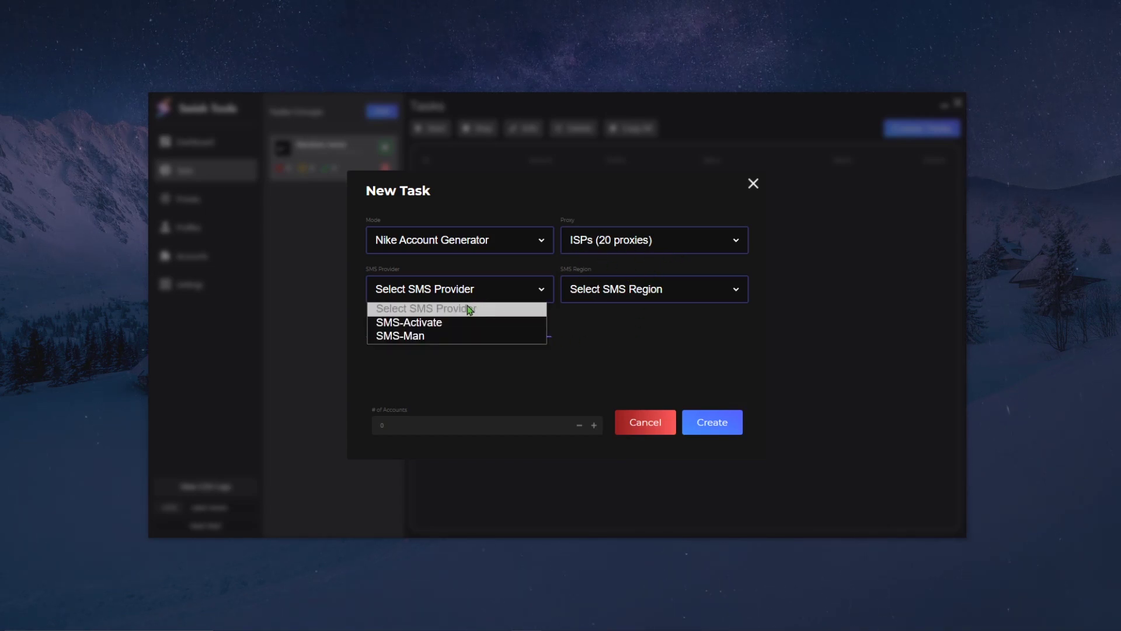
{"action": "left_click", "coordinate": [432, 341]}
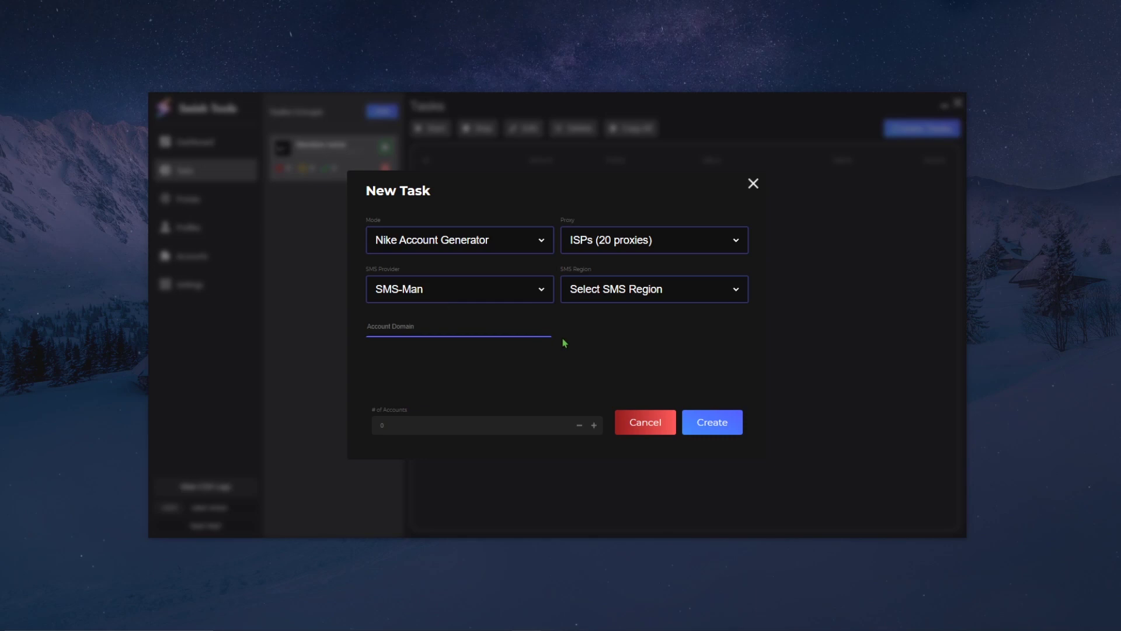
{"action": "left_click", "coordinate": [600, 297]}
{"action": "scroll", "coordinate": [623, 350], "scroll_direction": "down", "scroll_amount": 5}
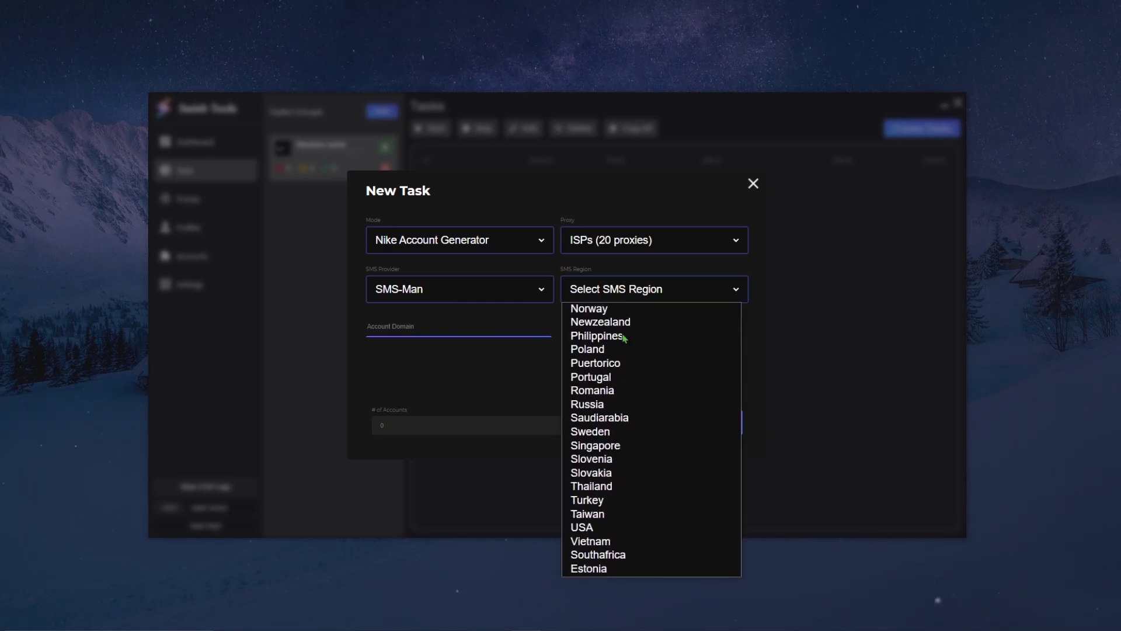
{"action": "left_click", "coordinate": [485, 366]}
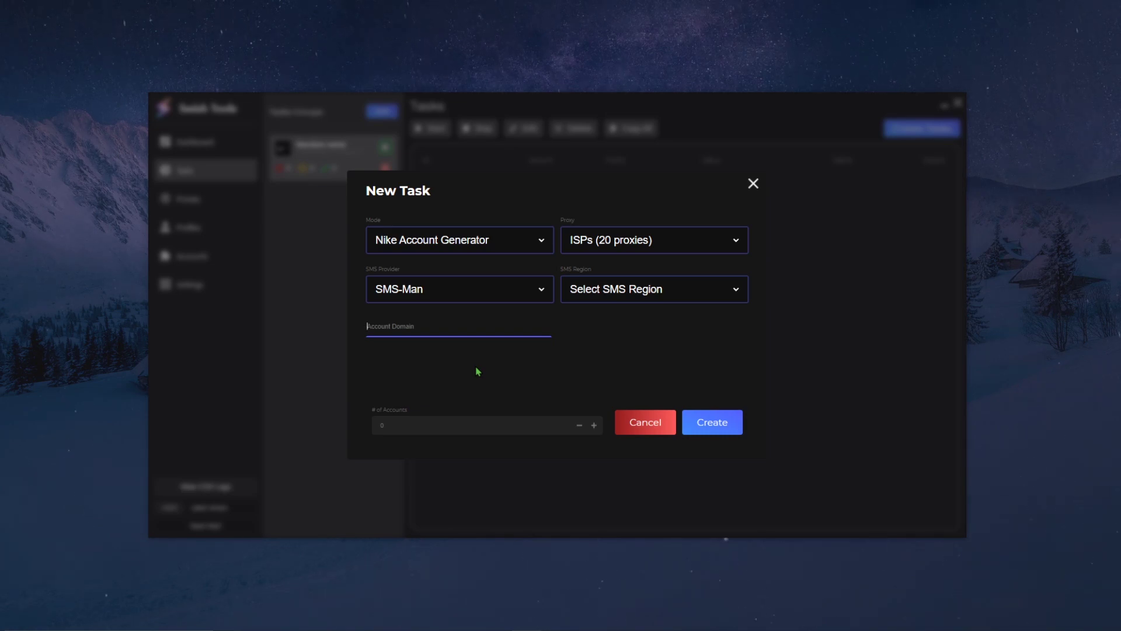
- Enter catchallcom as the account domain, replacing the earlier gmail entry
{"action": "type", "text": "gmail"}
{"action": "key", "text": "ctrl+a"}
{"action": "key", "text": "BackSpace"}
{"action": "type", "text": "catchall.com"}
{"action": "key", "text": "Left"}
{"action": "key", "text": "Left"}
{"action": "key", "text": "Left"}
{"action": "key", "text": "Left"}
{"action": "key", "text": "Delete"}
- Set 15 accounts with Canada as the SMS region and create the tasks
{"action": "left_click", "coordinate": [374, 432]}
{"action": "key", "text": "BackSpace"}
{"action": "type", "text": "15"}
{"action": "left_click", "coordinate": [654, 289]}
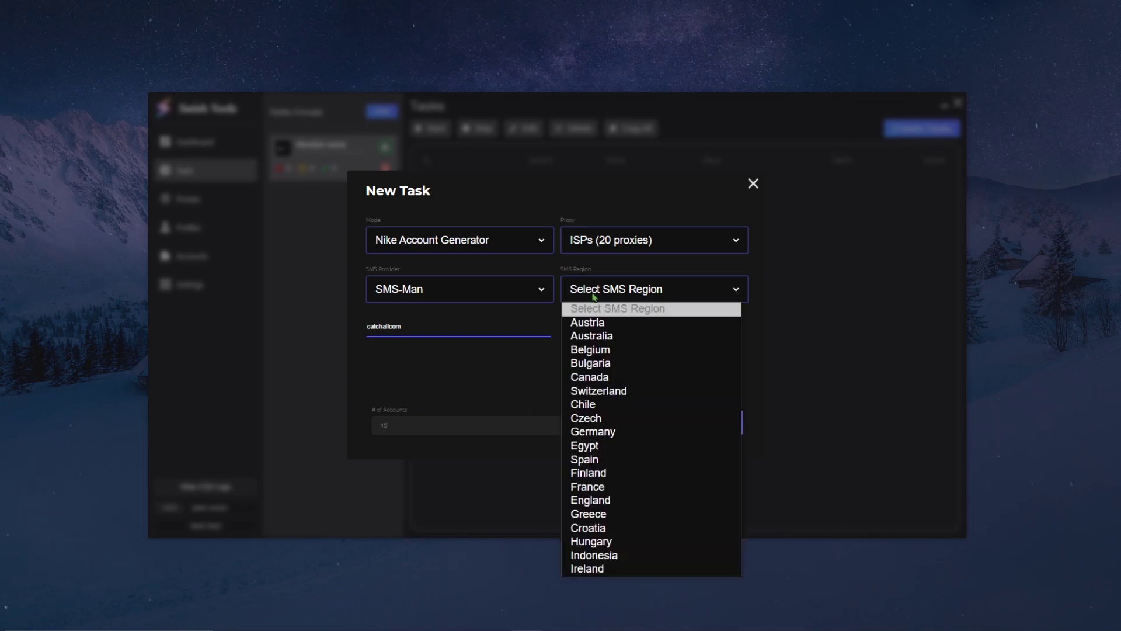
{"action": "left_click", "coordinate": [648, 378]}
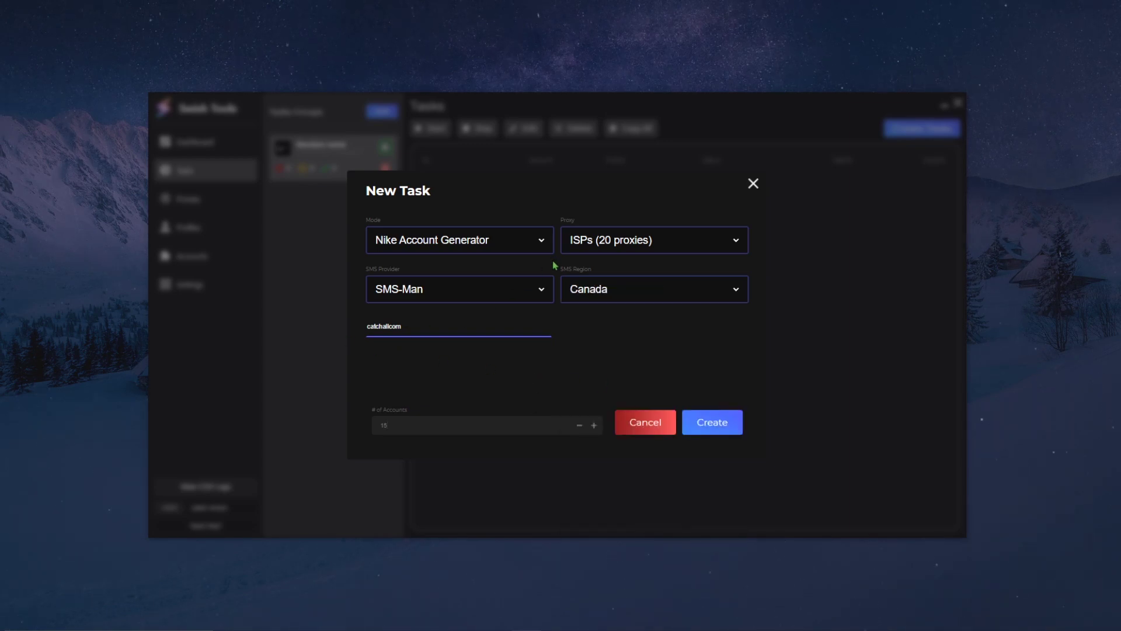
{"action": "left_click", "coordinate": [722, 430]}
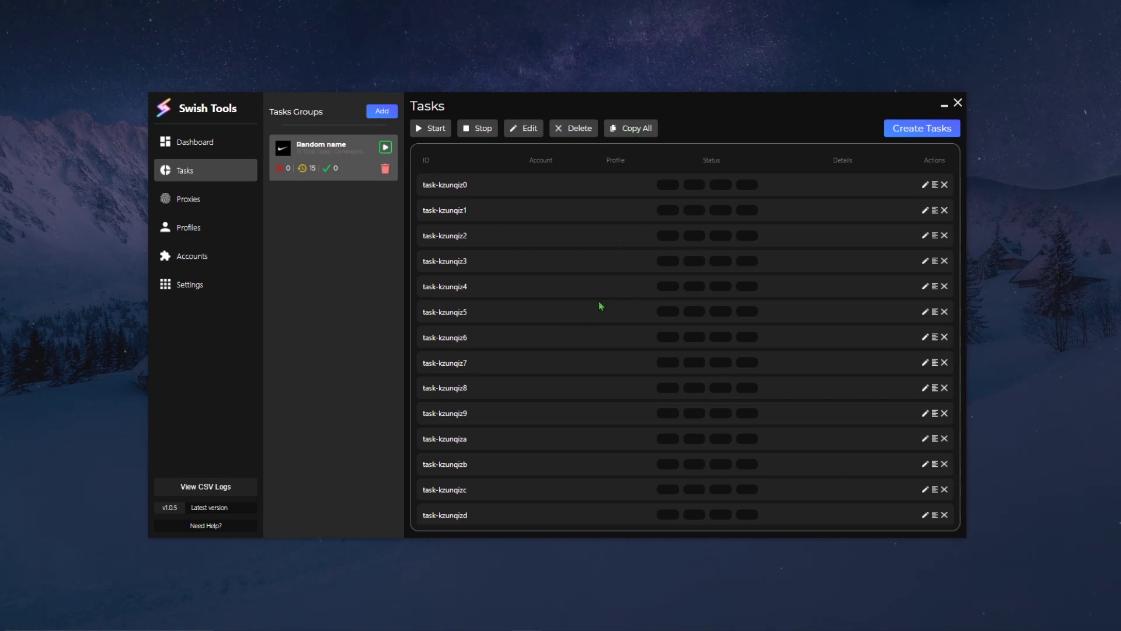
{"action": "left_click", "coordinate": [925, 185]}
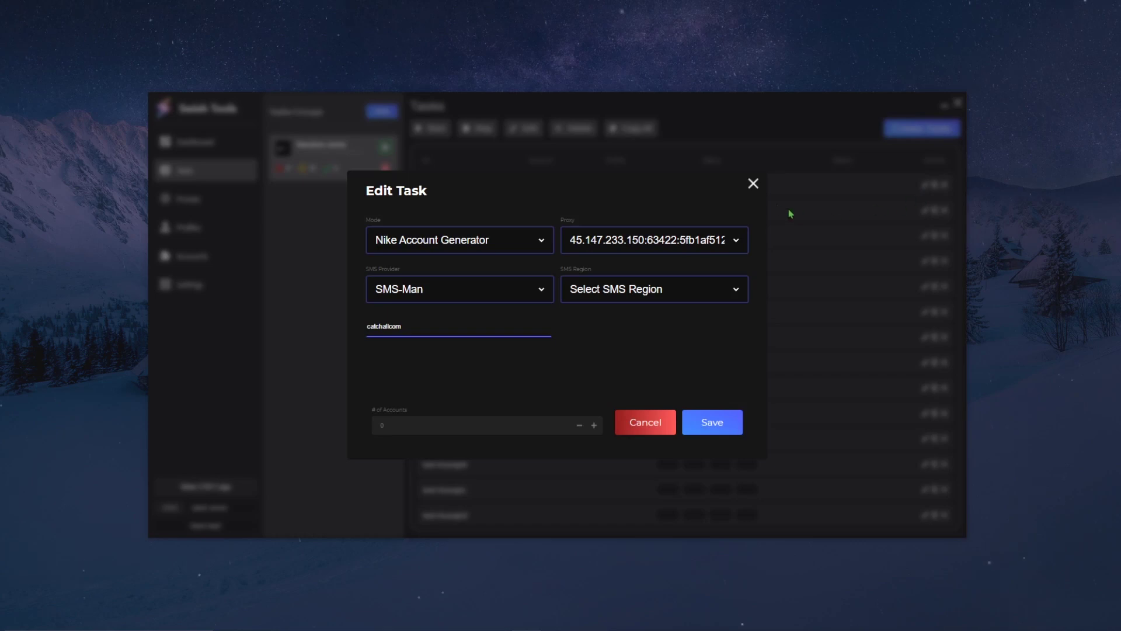
{"action": "left_click", "coordinate": [753, 184]}
{"action": "left_click", "coordinate": [924, 211]}
{"action": "left_click", "coordinate": [753, 183]}
{"action": "left_click", "coordinate": [924, 236]}
{"action": "left_click", "coordinate": [754, 184]}
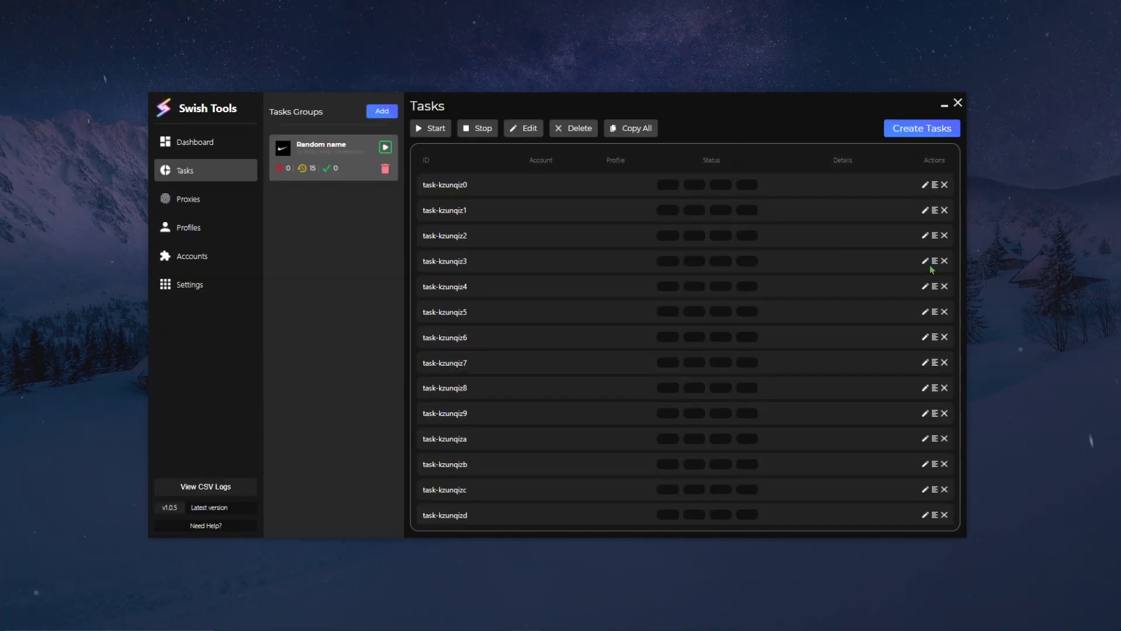
{"action": "left_click", "coordinate": [925, 261]}
{"action": "left_click", "coordinate": [753, 184]}
{"action": "left_click", "coordinate": [925, 263]}
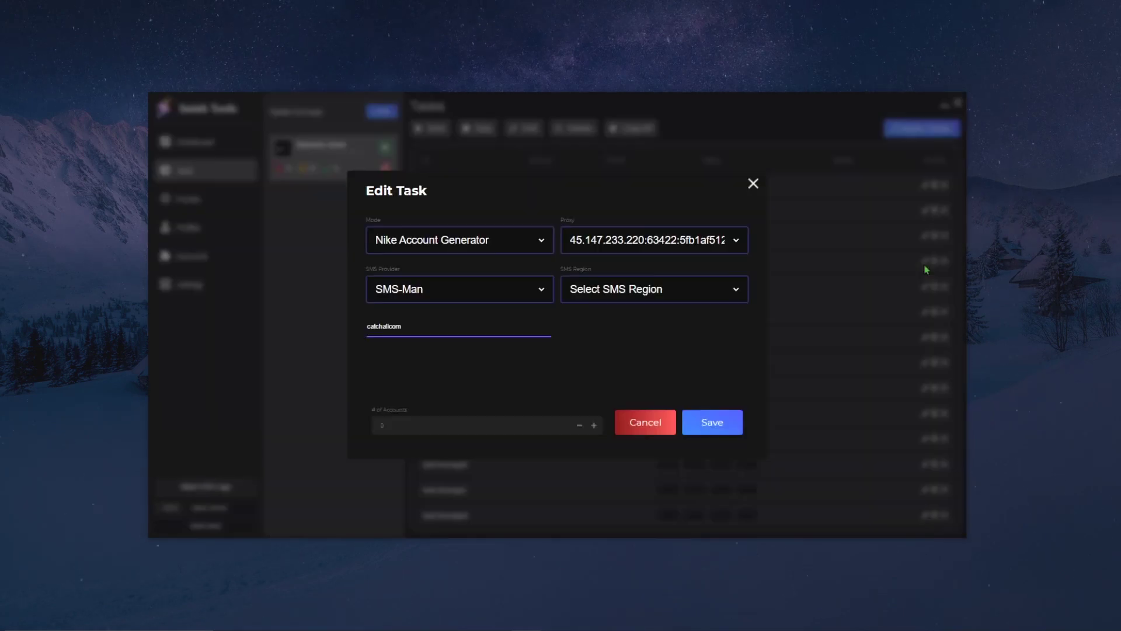
{"action": "left_click", "coordinate": [753, 183]}
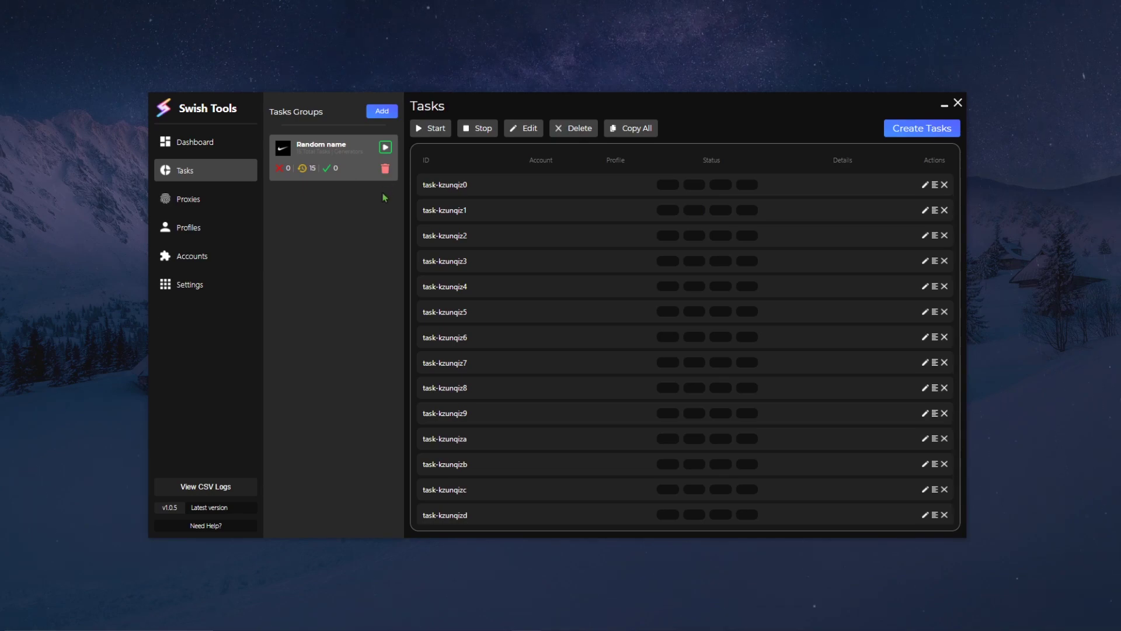
- Delete the Random name task group along with its tasks
{"action": "left_click", "coordinate": [385, 171]}
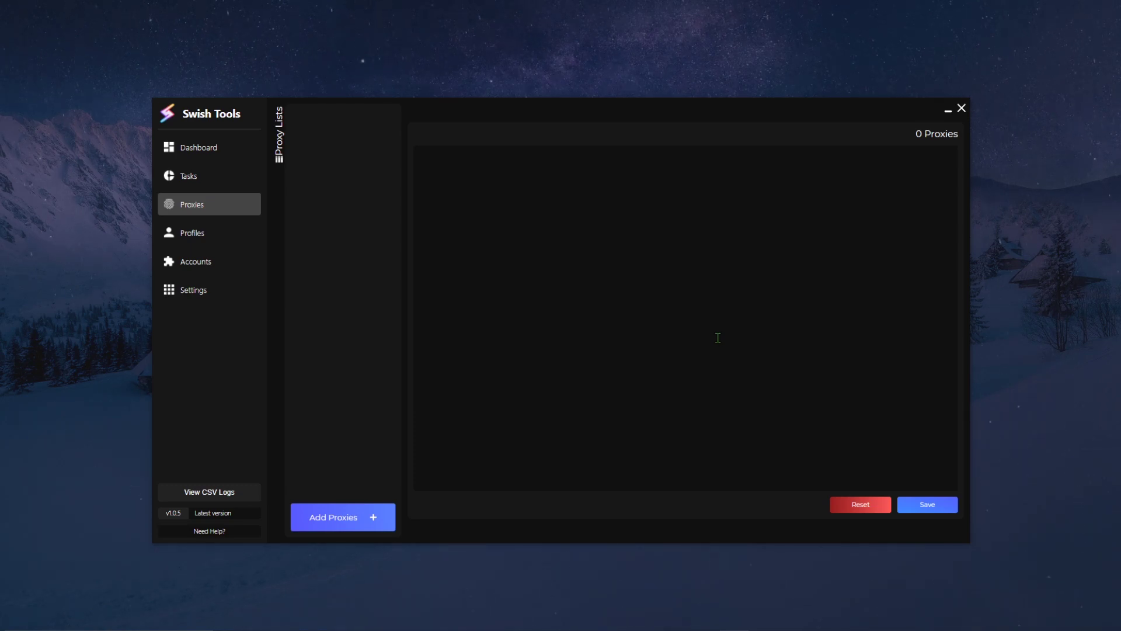
- Create an ISPS proxy list and paste seven proxies into it
{"action": "left_click", "coordinate": [345, 518]}
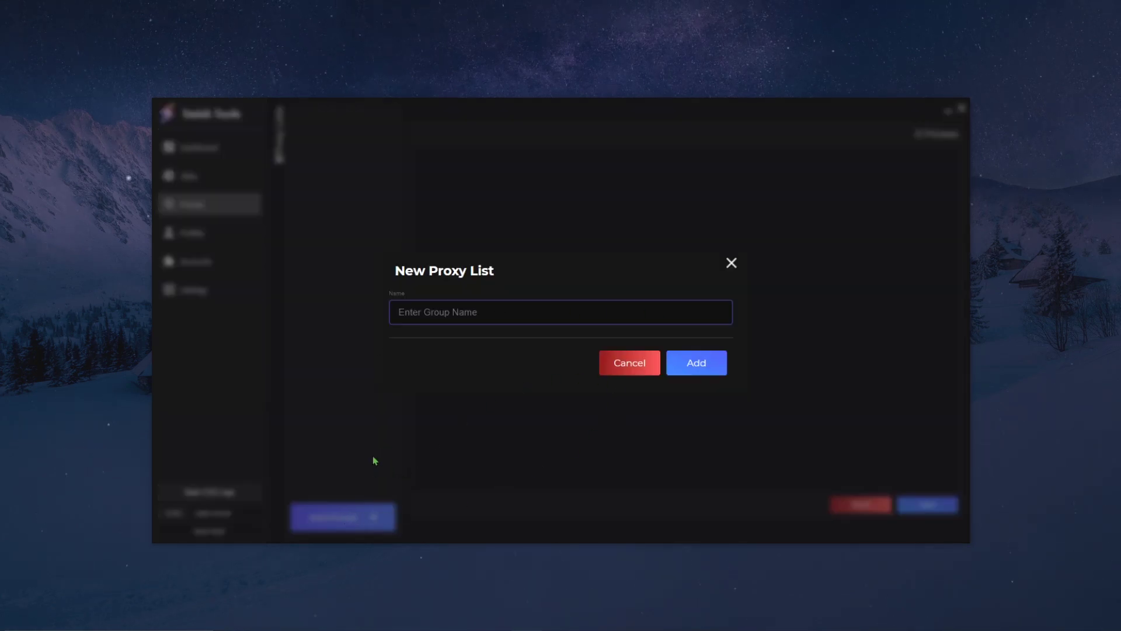
{"action": "type", "text": "ISPS"}
{"action": "left_click", "coordinate": [701, 370]}
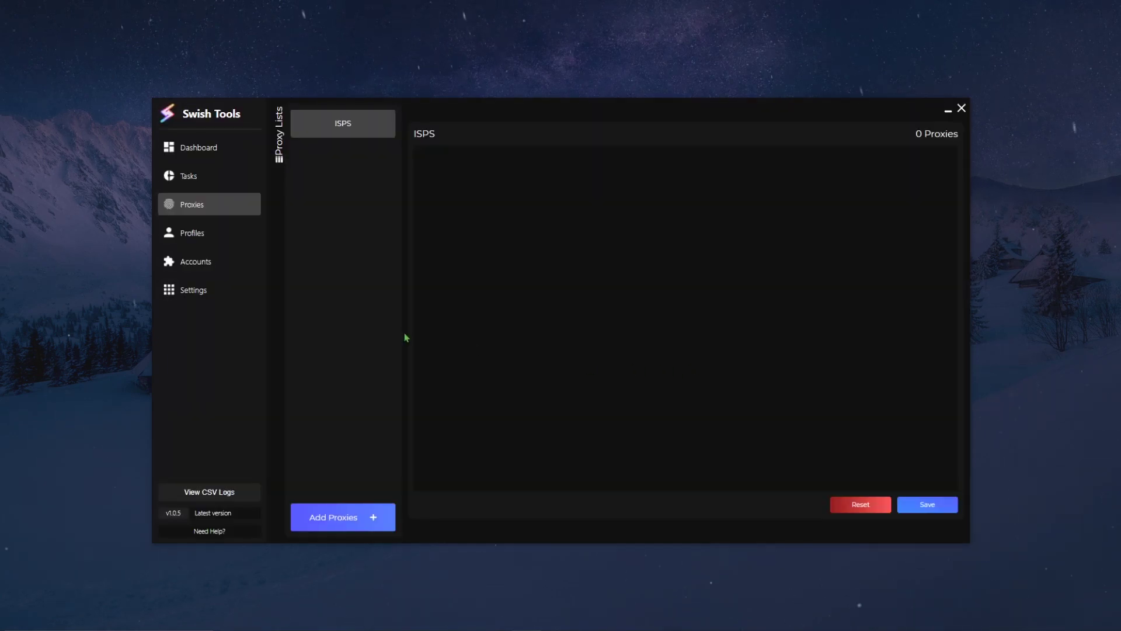
{"action": "left_click", "coordinate": [467, 178]}
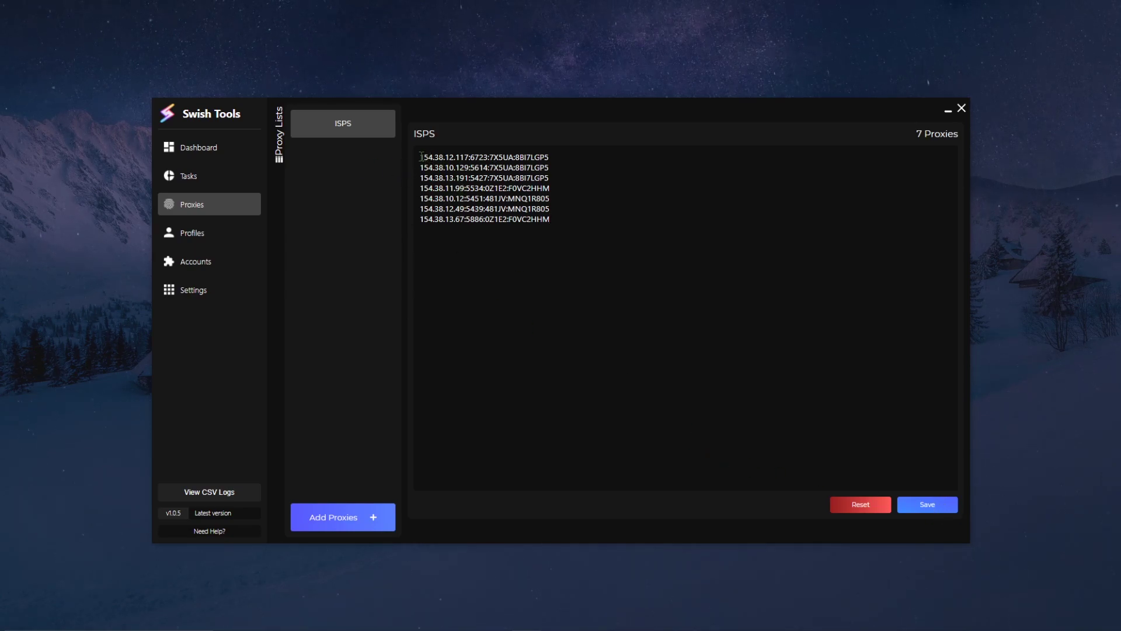
- Trial-delete the first proxy's credentials, undo it, and go to the Accounts page
{"action": "left_click_drag", "start_coordinate": [417, 157], "coordinate": [488, 157]}
{"action": "left_click", "coordinate": [468, 157]}
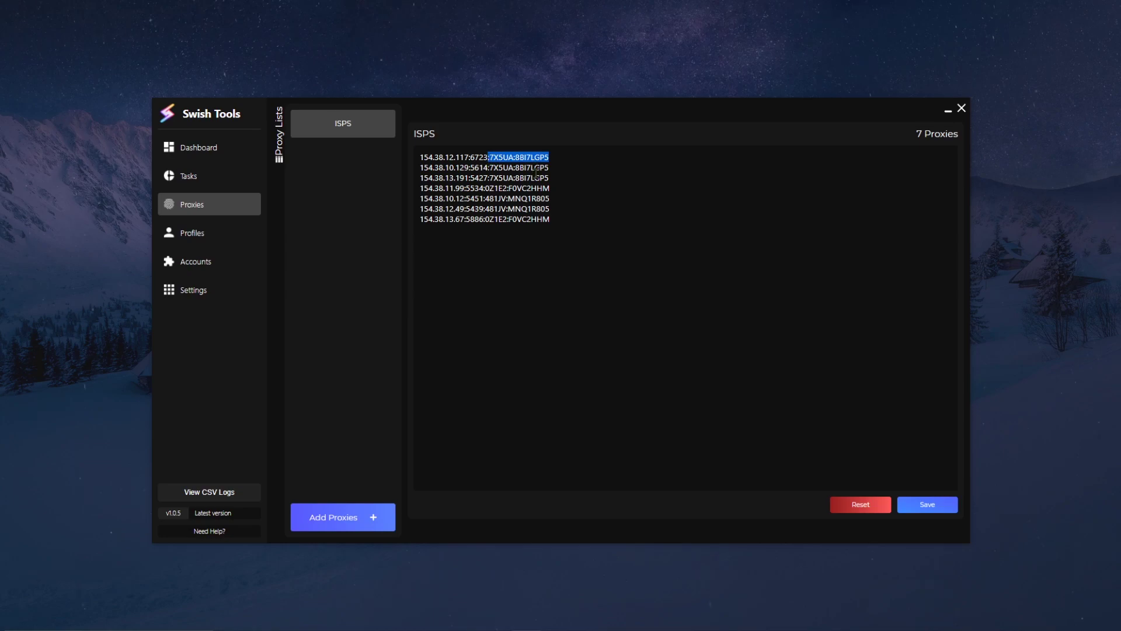
{"action": "key", "text": "BackSpace"}
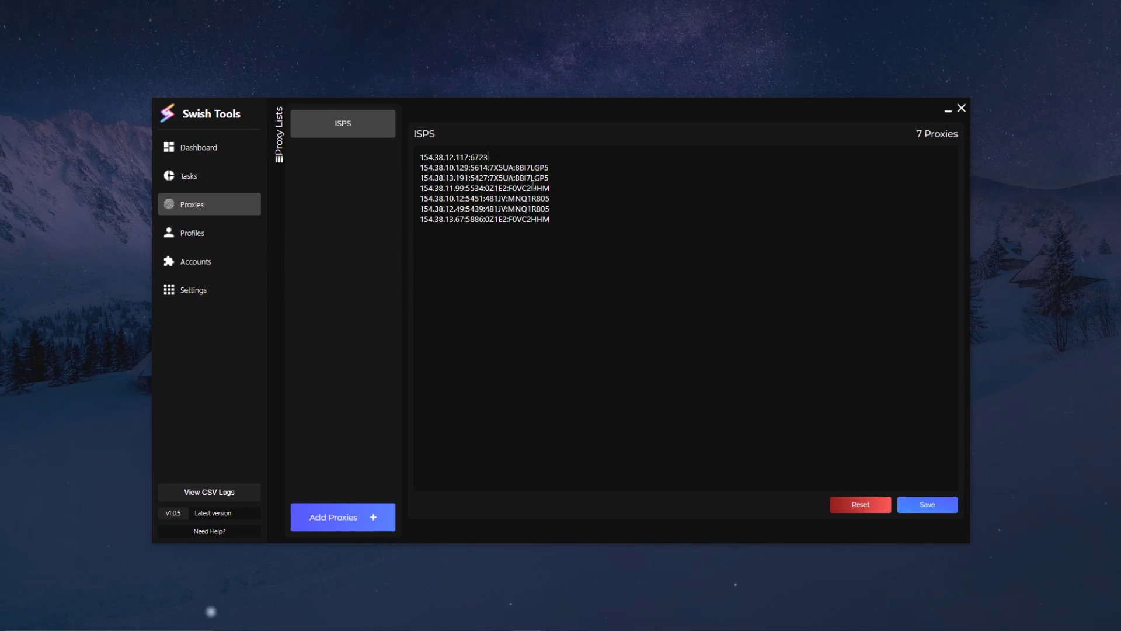
{"action": "key", "text": "ctrl+z"}
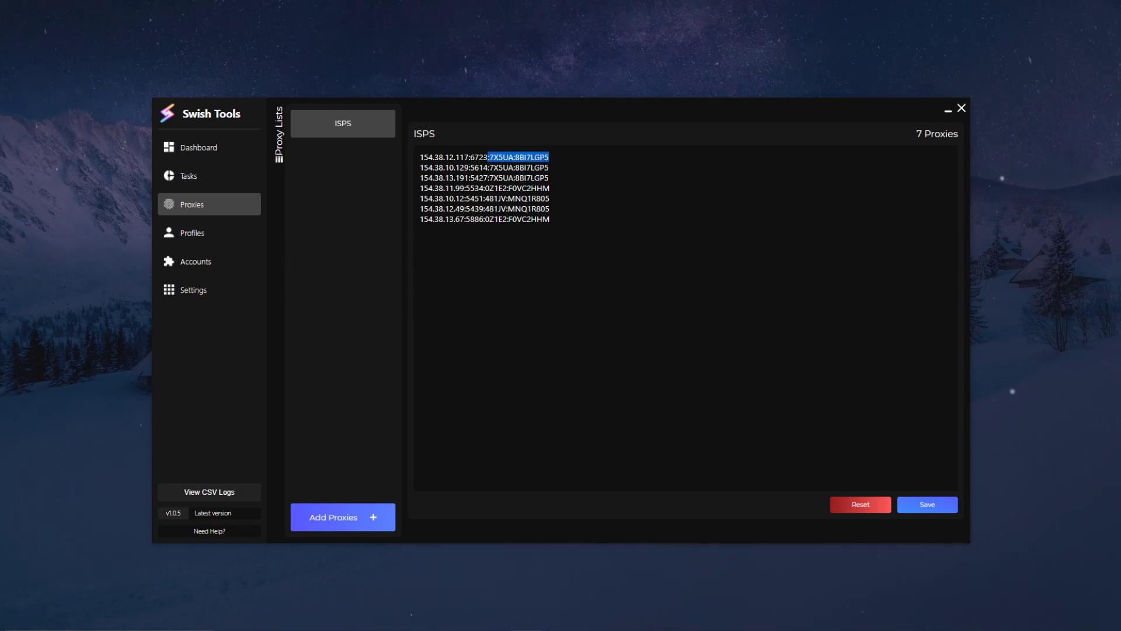
{"action": "left_click", "coordinate": [195, 261]}
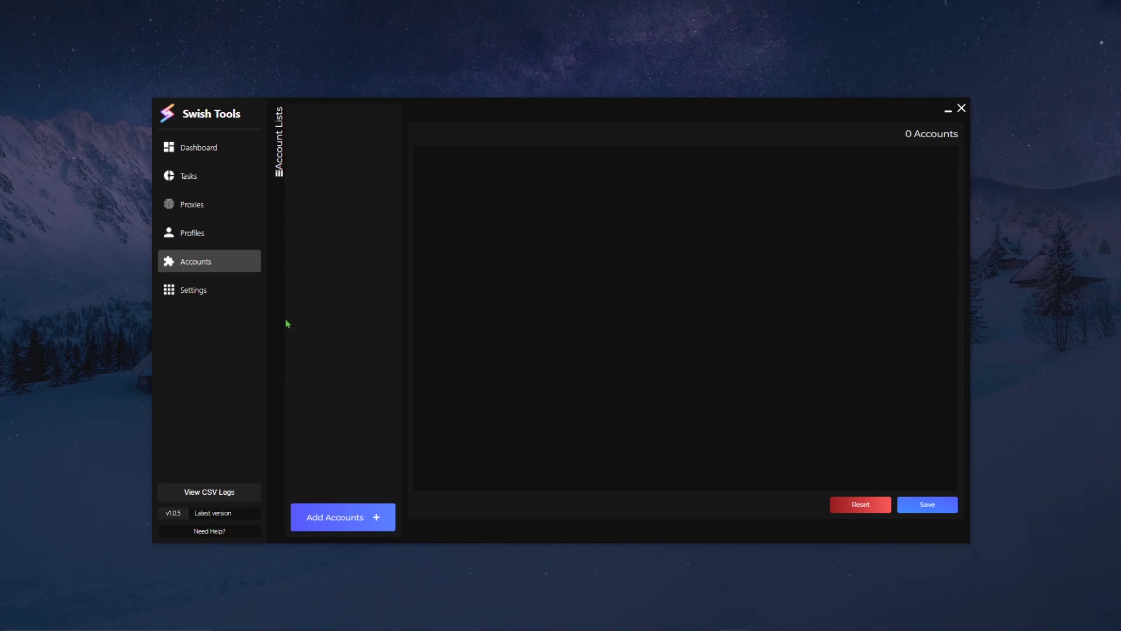
- Begin a new account list and enter Google as its name, fixing the capitalisation
{"action": "left_click", "coordinate": [345, 518]}
{"action": "type", "text": "gOOGL"}
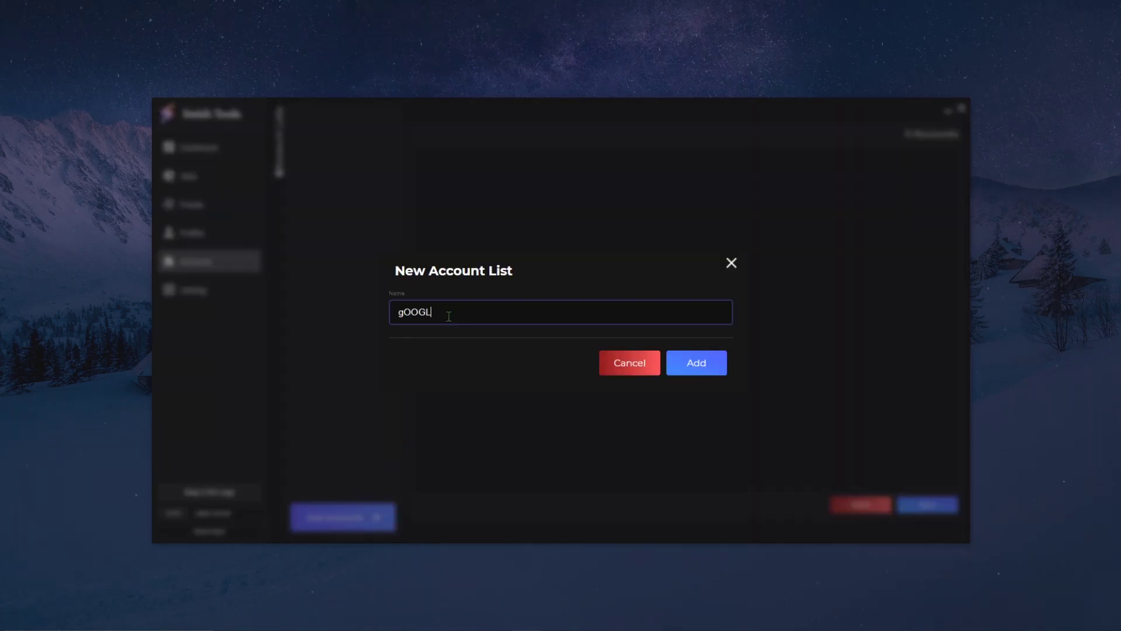
{"action": "key", "text": "Caps_Lock"}
{"action": "key", "text": "ctrl+a"}
{"action": "type", "text": "Googl"}
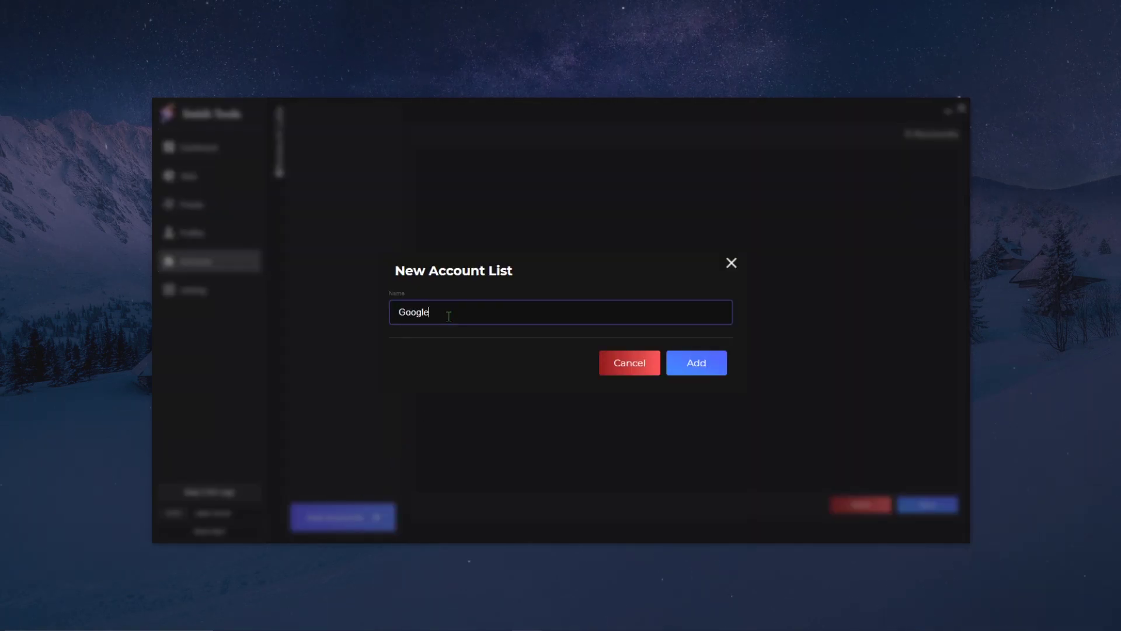
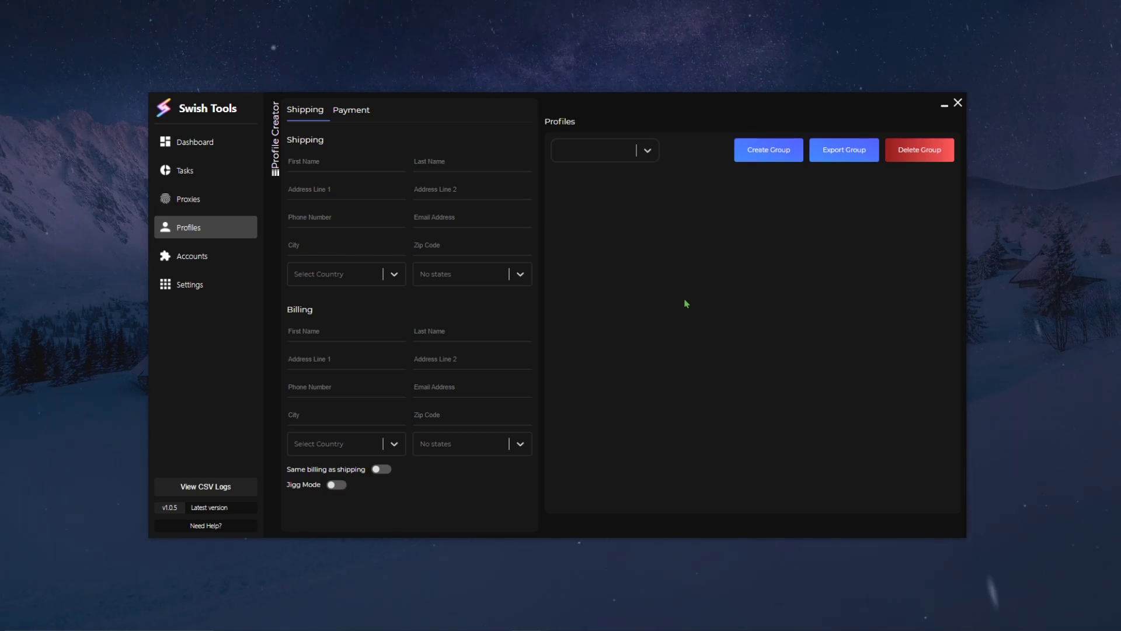
- Start a new profile group, cancel once, then create the group 'Test Profiles'
{"action": "left_click", "coordinate": [333, 161]}
{"action": "left_click", "coordinate": [782, 152]}
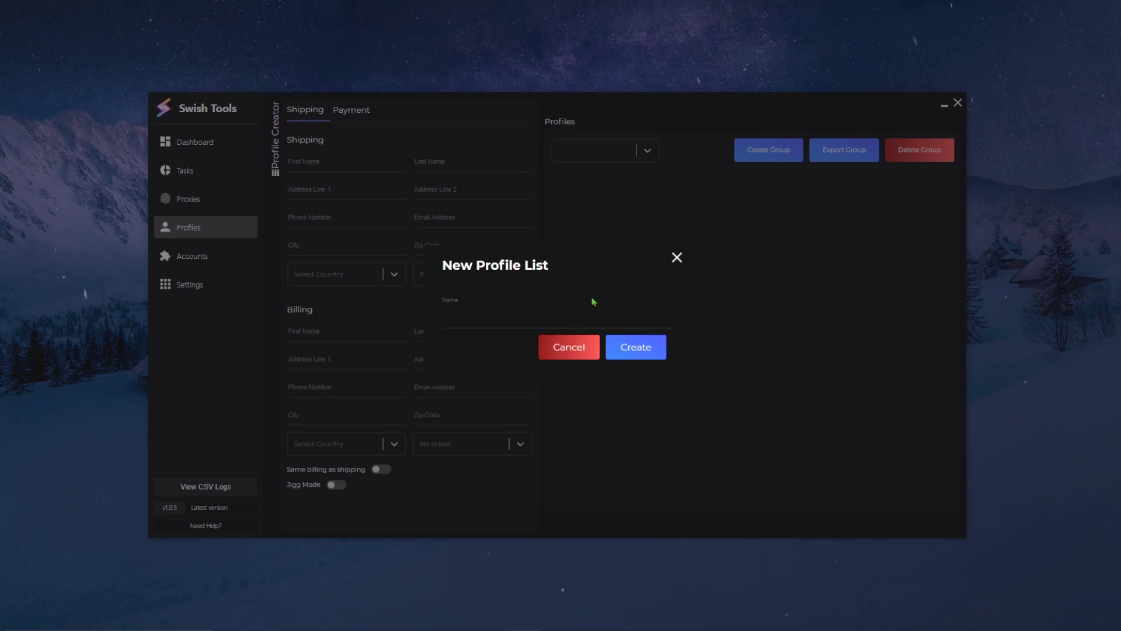
{"action": "left_click", "coordinate": [572, 349]}
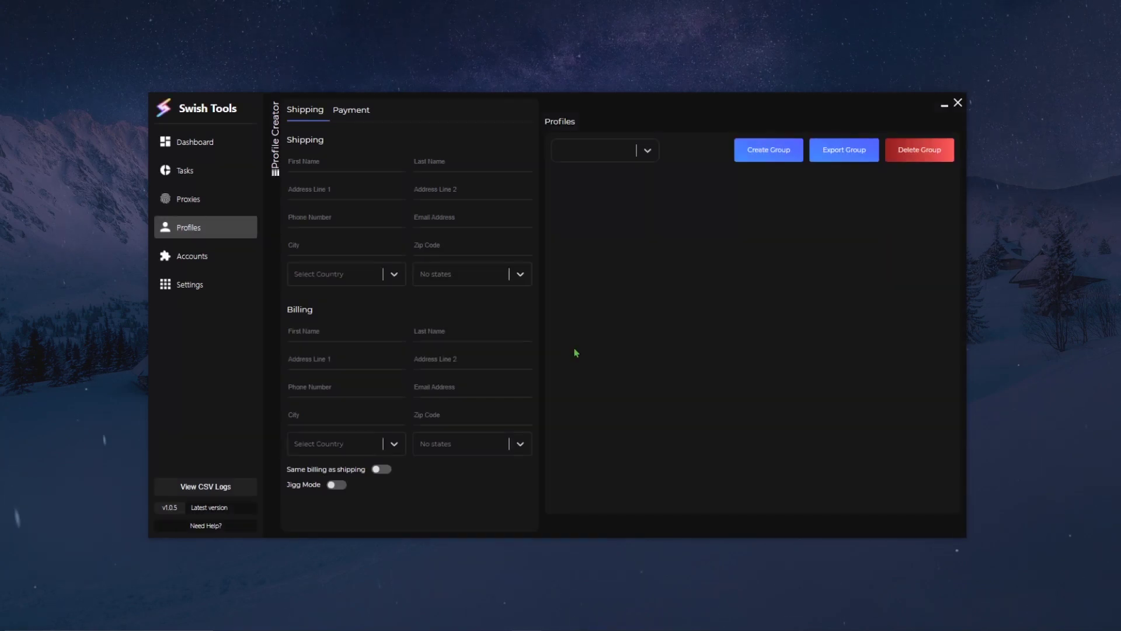
{"action": "left_click", "coordinate": [769, 150]}
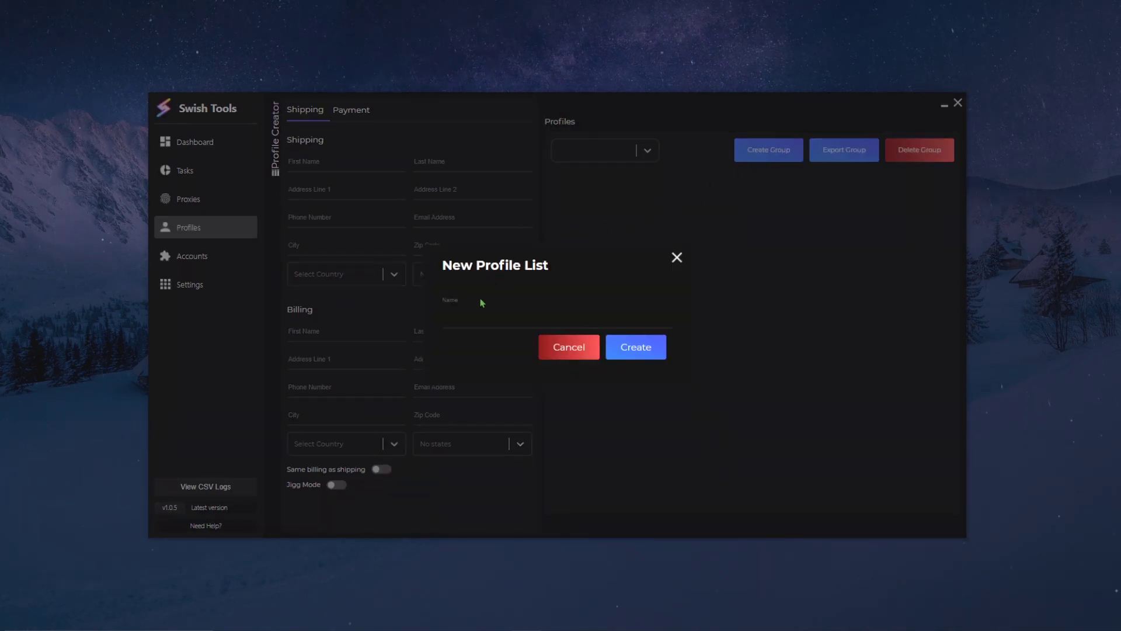
{"action": "left_click", "coordinate": [481, 316]}
{"action": "type", "text": "Test Profiles"}
{"action": "left_click", "coordinate": [640, 349]}
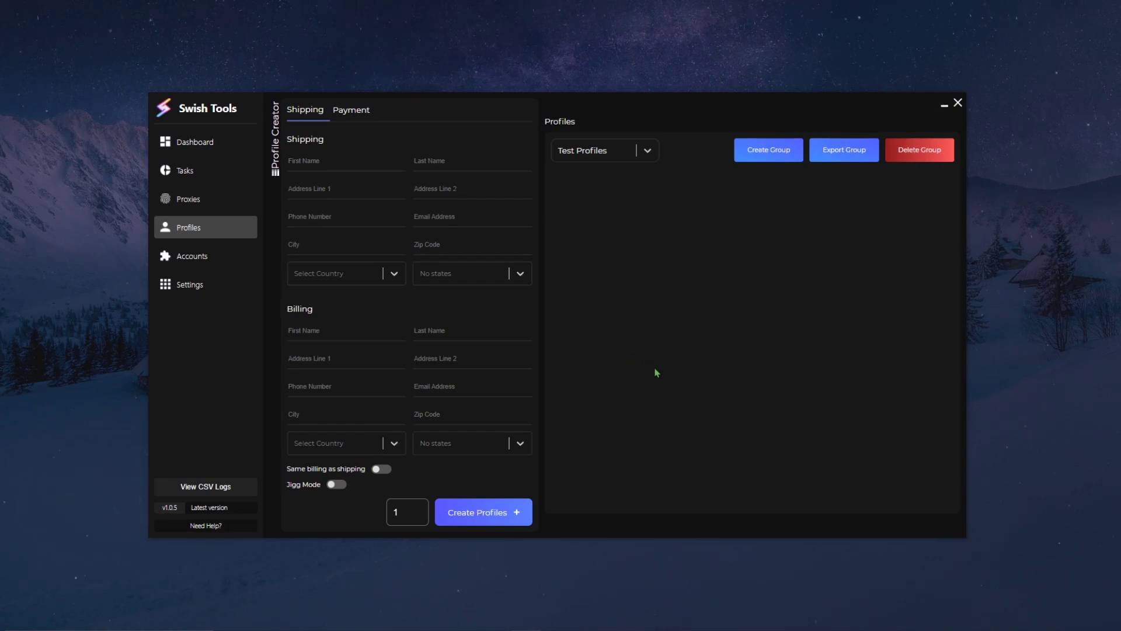
{"action": "left_click", "coordinate": [340, 163]}
{"action": "type", "text": "awe"}
{"action": "left_click", "coordinate": [320, 188]}
{"action": "type", "text": "awe"}
{"action": "key", "text": "BackSpace"}
{"action": "key", "text": "shift+Tab"}
{"action": "key", "text": "BackSpace"}
{"action": "left_click", "coordinate": [337, 485]}
{"action": "left_click", "coordinate": [345, 489]}
{"action": "left_click", "coordinate": [352, 113]}
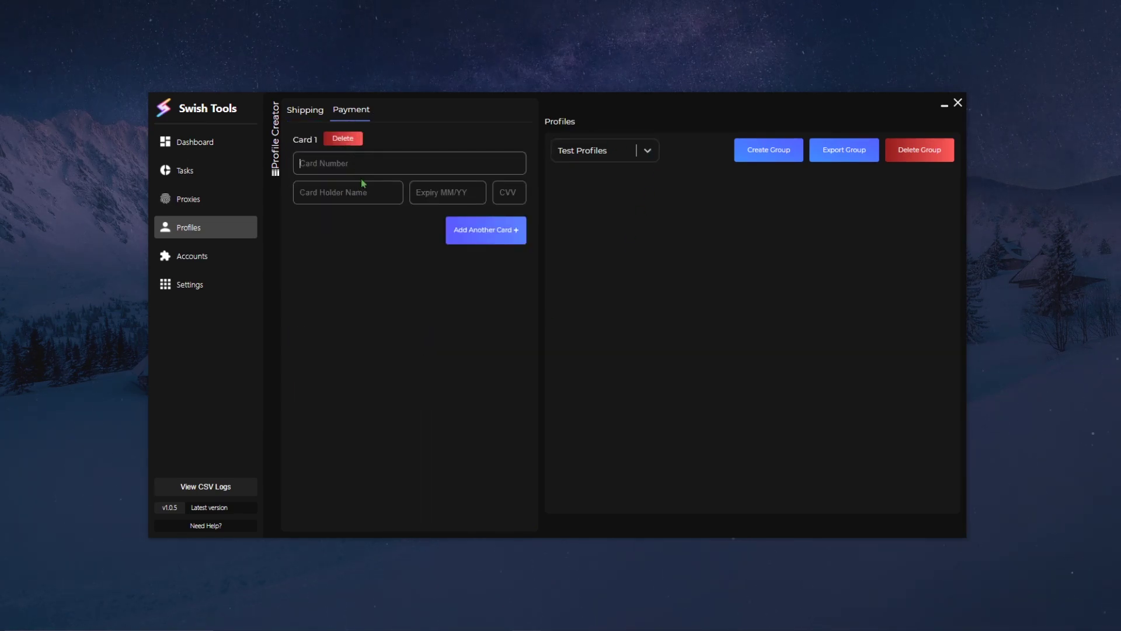
{"action": "key", "text": "Tab"}
{"action": "key", "text": "Tab"}
- Browse the supported export software for the group, then close the exporter without exporting
{"action": "left_click", "coordinate": [299, 112]}
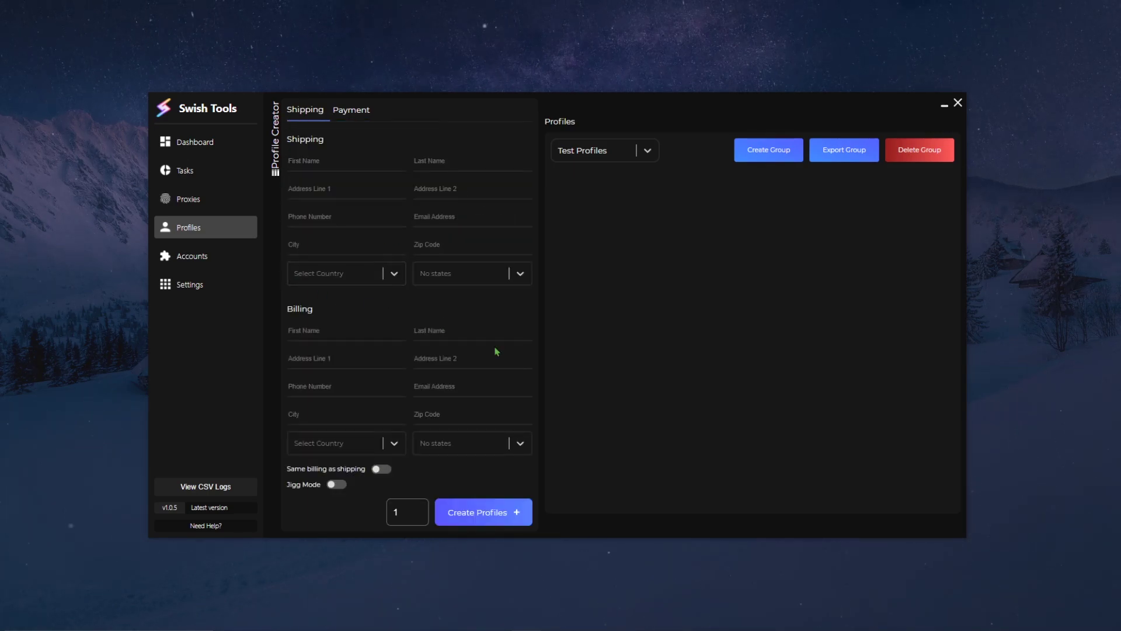
{"action": "left_click", "coordinate": [843, 150]}
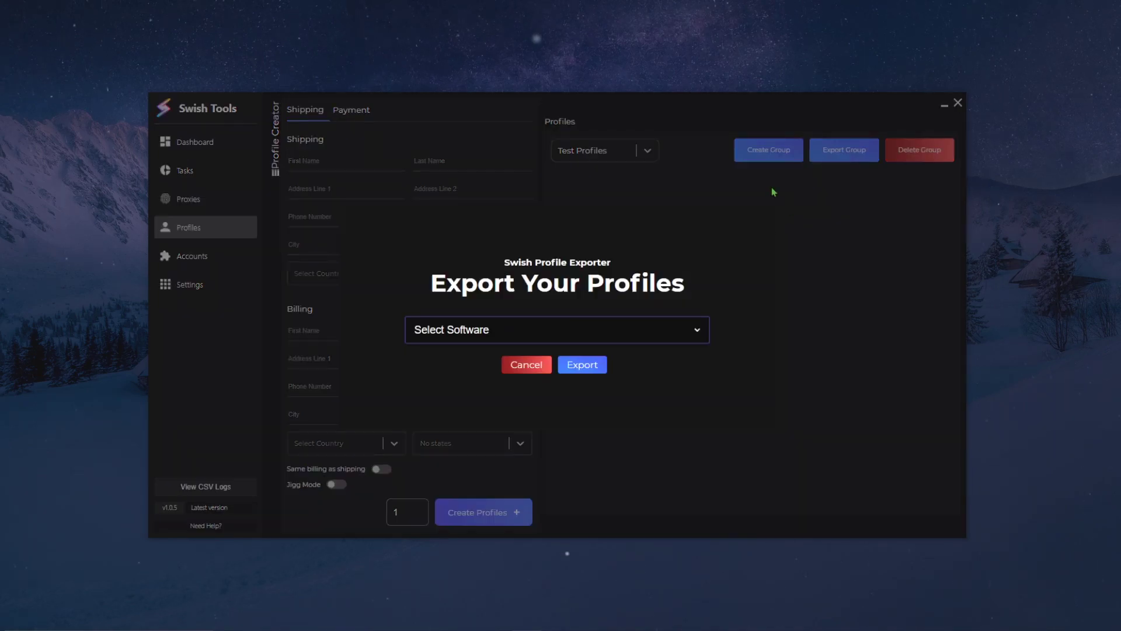
{"action": "left_click", "coordinate": [514, 335]}
{"action": "scroll", "coordinate": [495, 468], "scroll_direction": "down", "scroll_amount": 5}
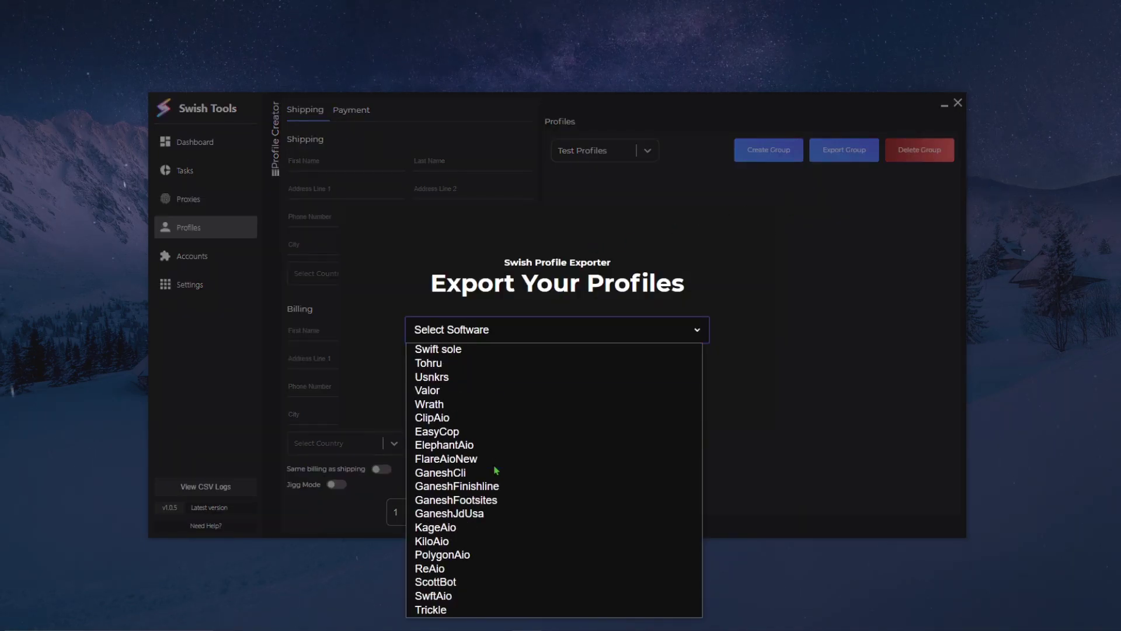
{"action": "left_click", "coordinate": [822, 327]}
- Switch between the Shipping and Payment tabs to view Card 1's empty card details
{"action": "left_click", "coordinate": [355, 114]}
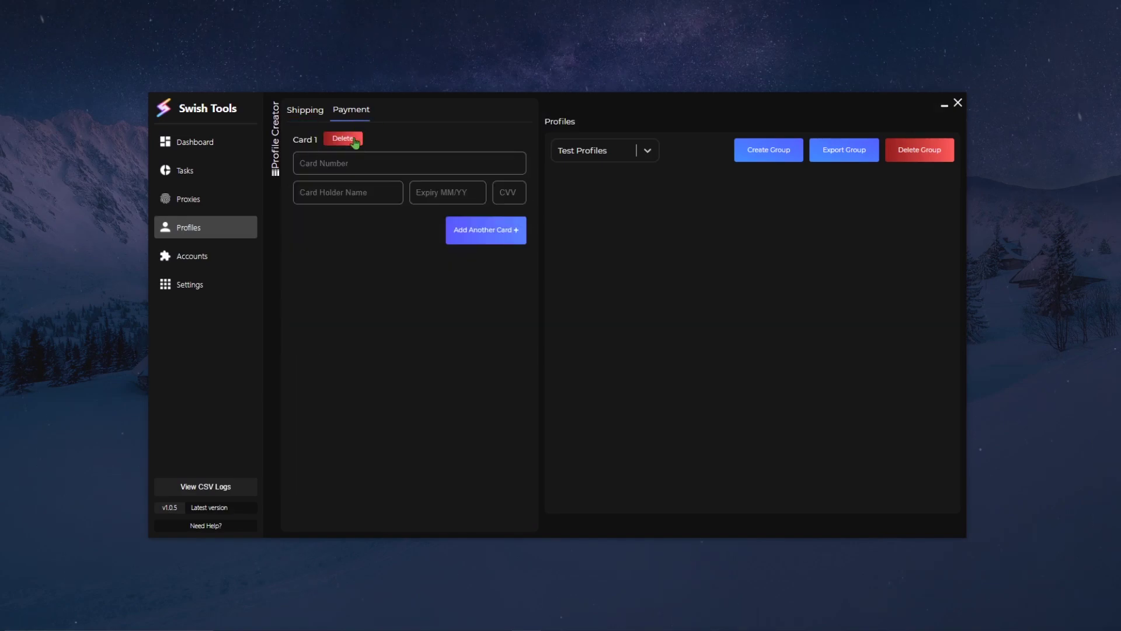
{"action": "left_click", "coordinate": [306, 112]}
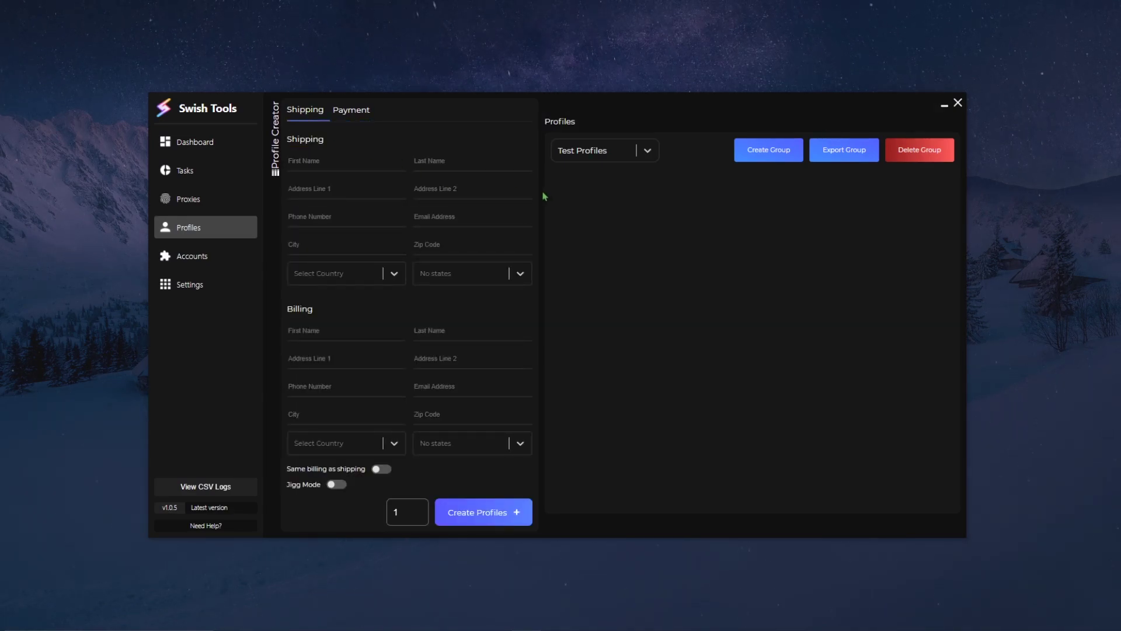
{"action": "left_click", "coordinate": [357, 113]}
{"action": "left_click", "coordinate": [306, 112]}
- Switch on Jigg Mode, pick the Basic Jig preset and start a custom jig in Jig Settings
{"action": "left_click", "coordinate": [361, 111]}
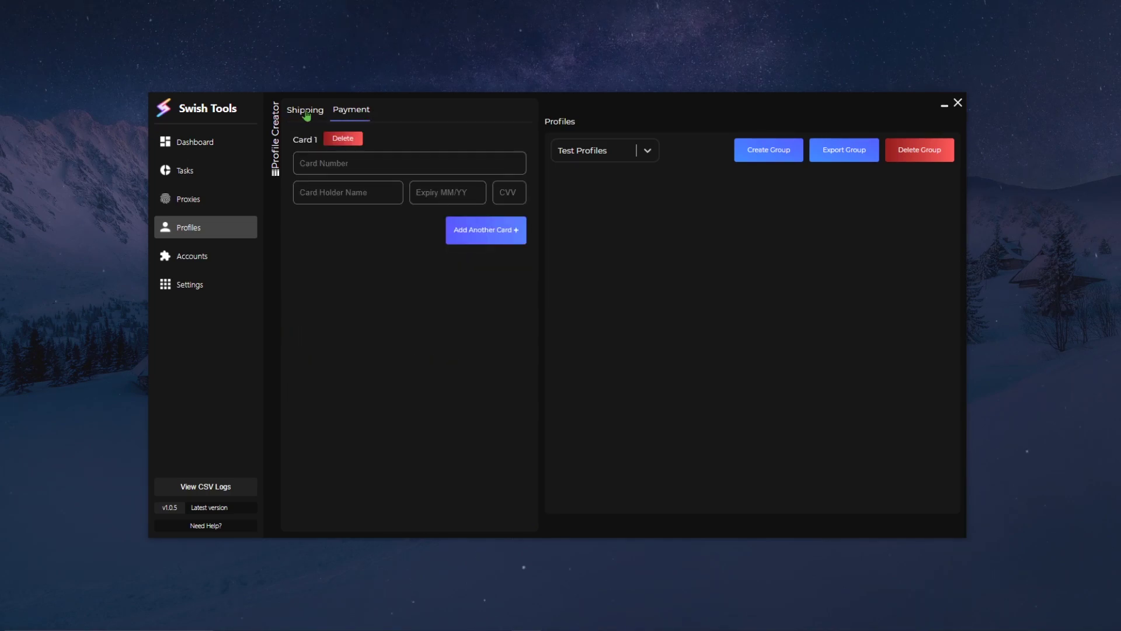
{"action": "left_click", "coordinate": [304, 111]}
{"action": "left_click", "coordinate": [341, 485]}
{"action": "left_click", "coordinate": [493, 486]}
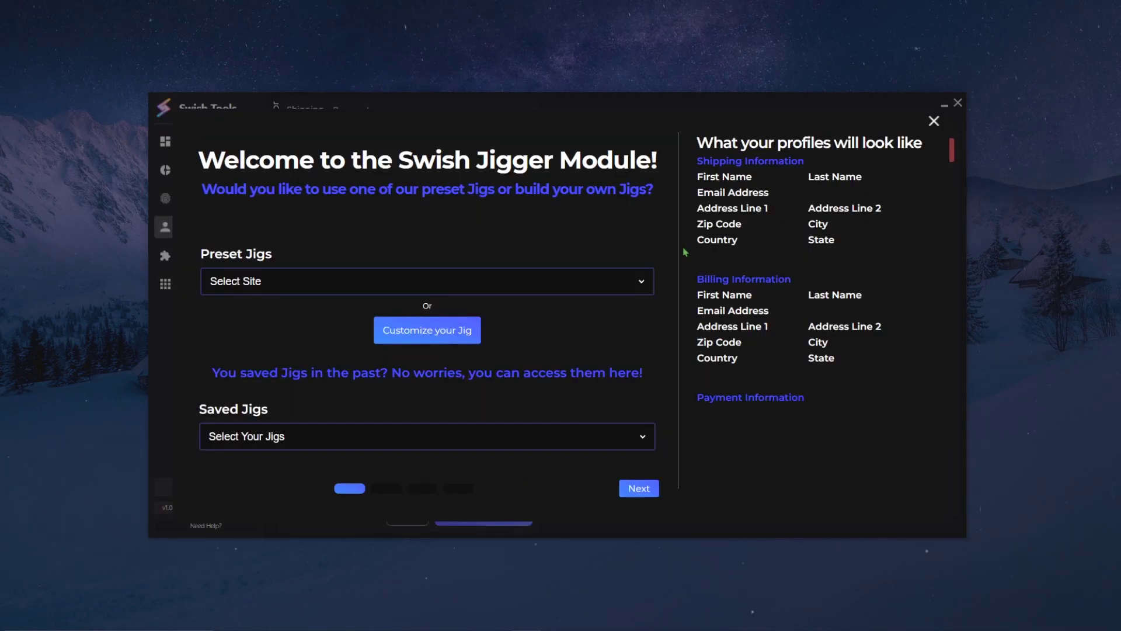
{"action": "left_click", "coordinate": [304, 281]}
{"action": "left_click", "coordinate": [303, 315]}
{"action": "left_click", "coordinate": [401, 330]}
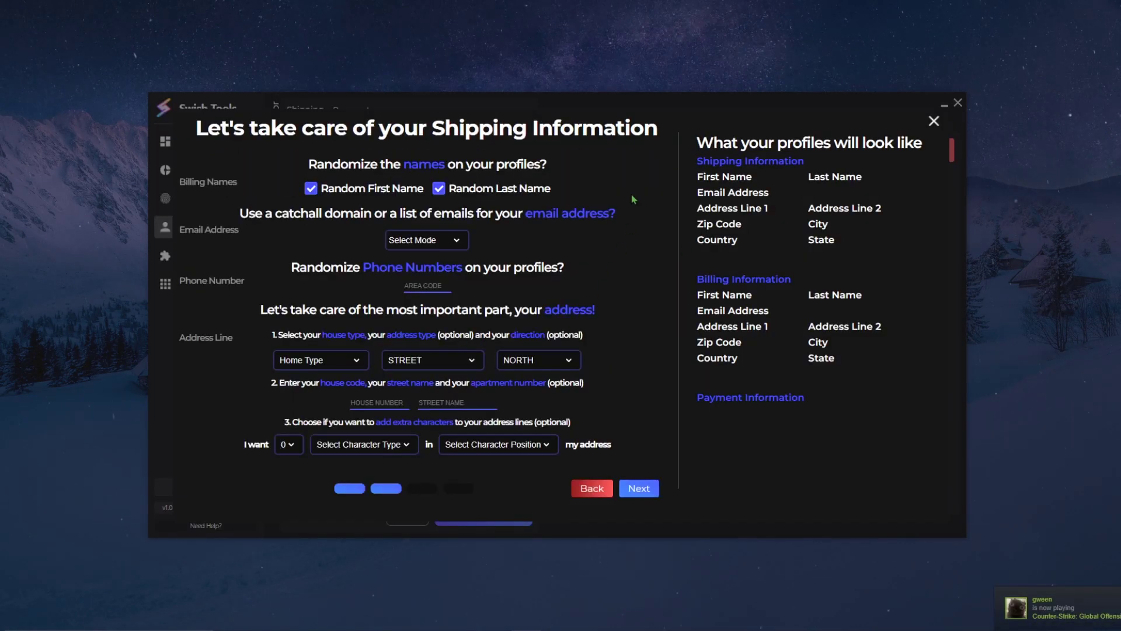
{"action": "left_click", "coordinate": [933, 121]}
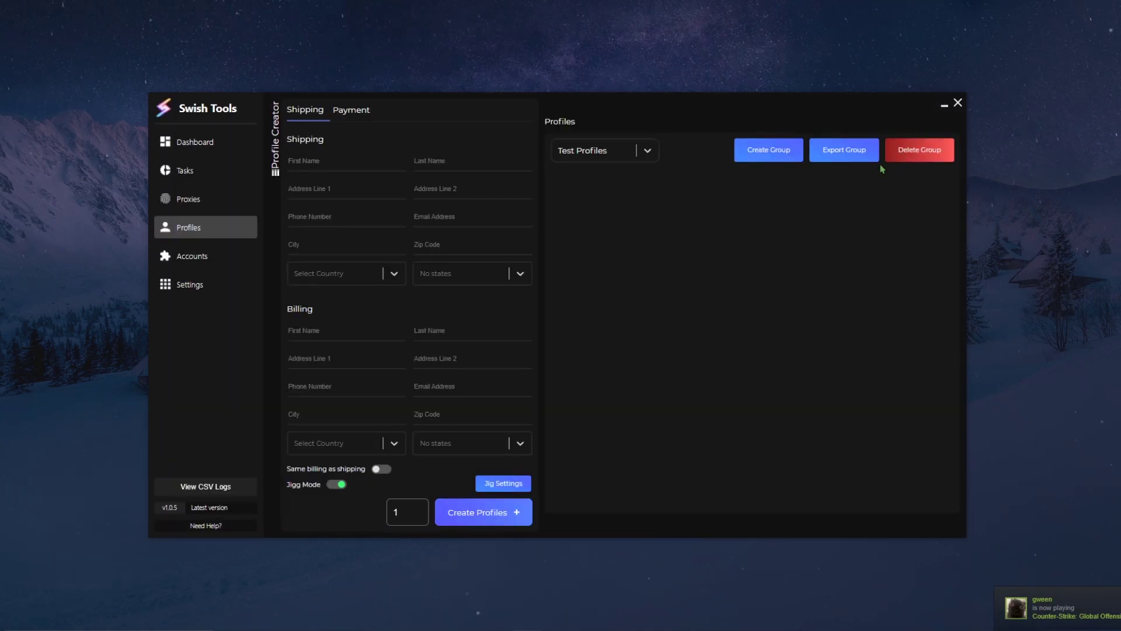